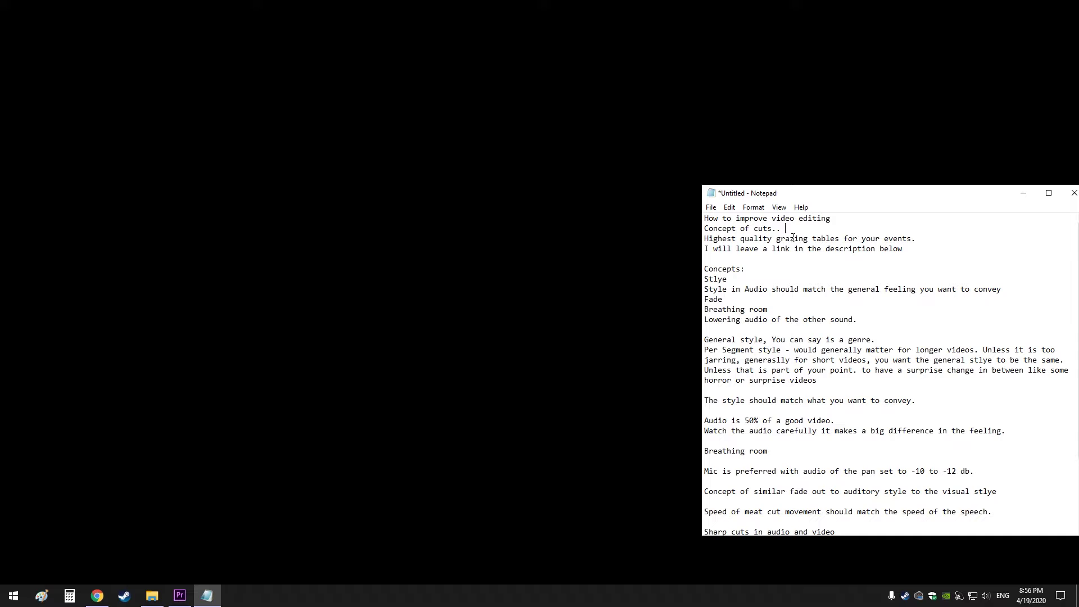
Narrow the Notepad notes window and reposition it near the edge of the desktop
left_click_drag(929, 197, 902, 194)
left_click_drag(1058, 272, 886, 279)
left_click_drag(757, 193, 928, 233)
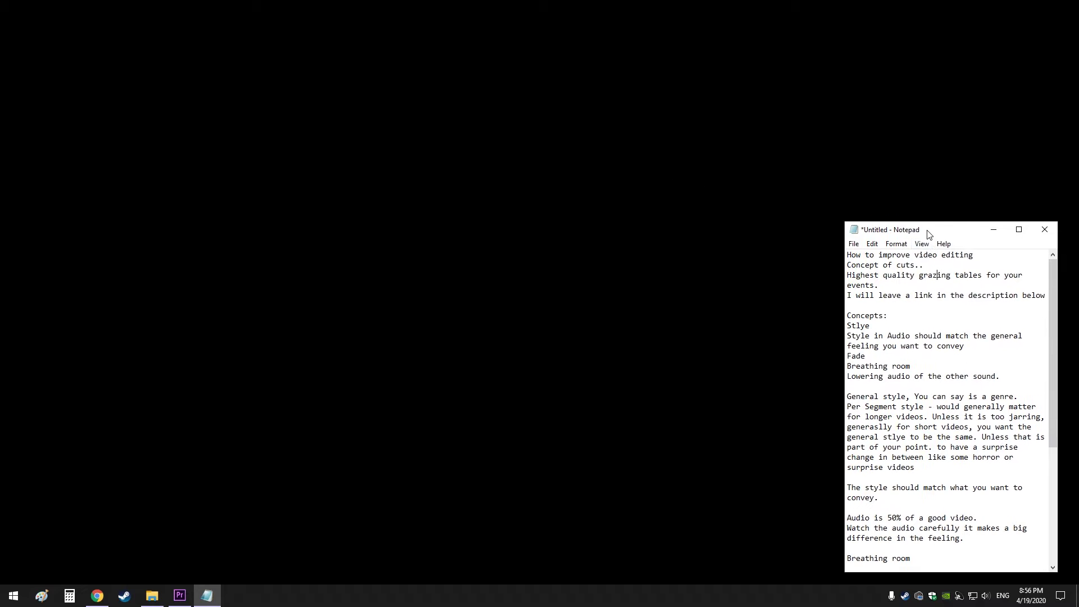
Switch to Premiere Pro and import the four Monster Hunter World video clips into the project
left_click(179, 596)
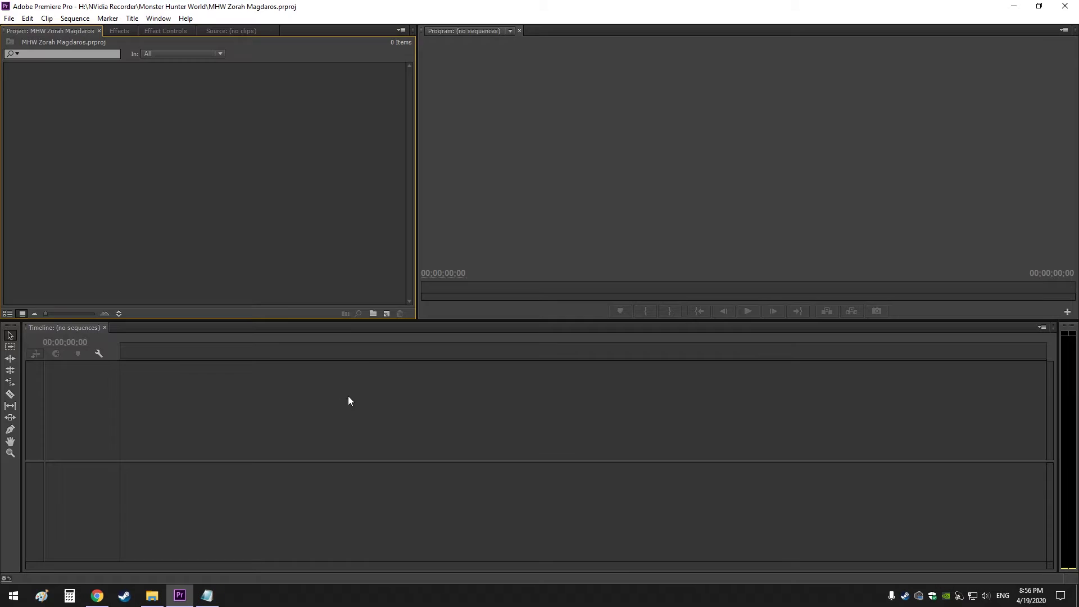
double_click(295, 243)
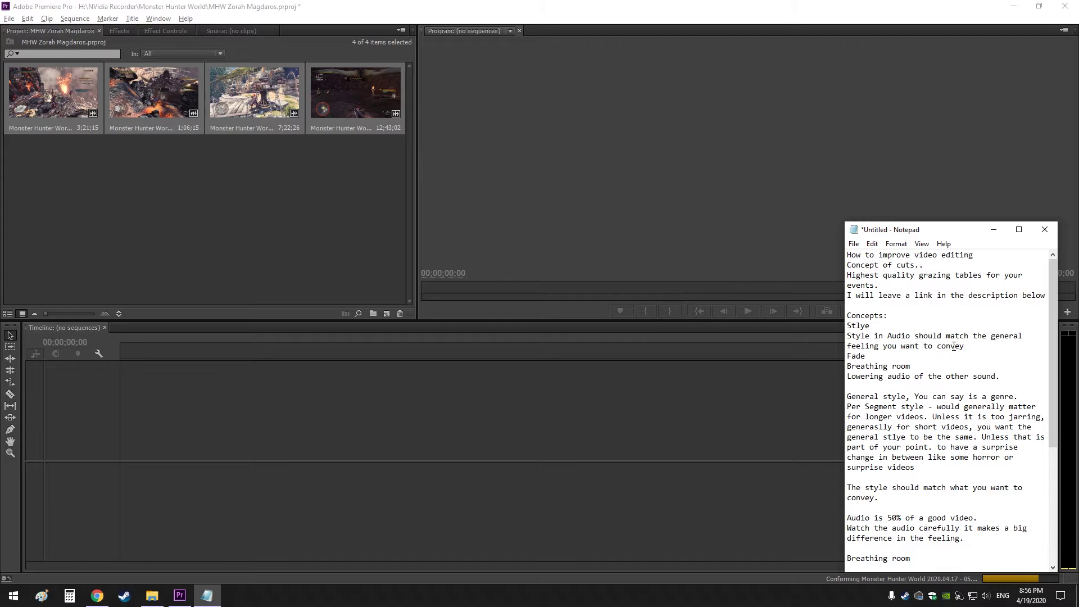
Highlight the Concepts list in the Notepad notes to go over style, fade and breathing room
left_click_drag(846, 315, 1004, 376)
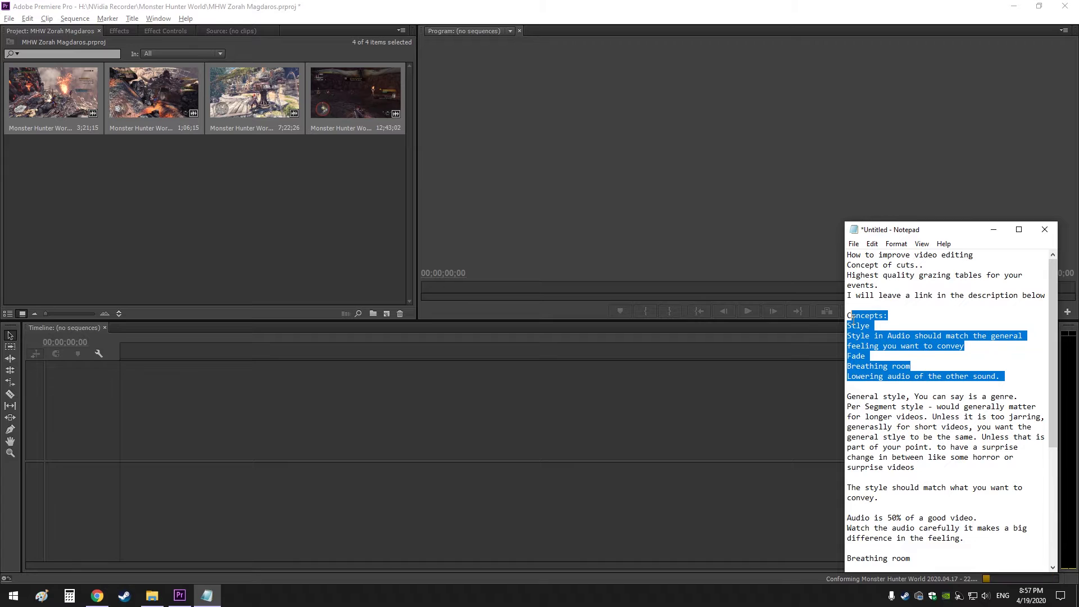
left_click(902, 346)
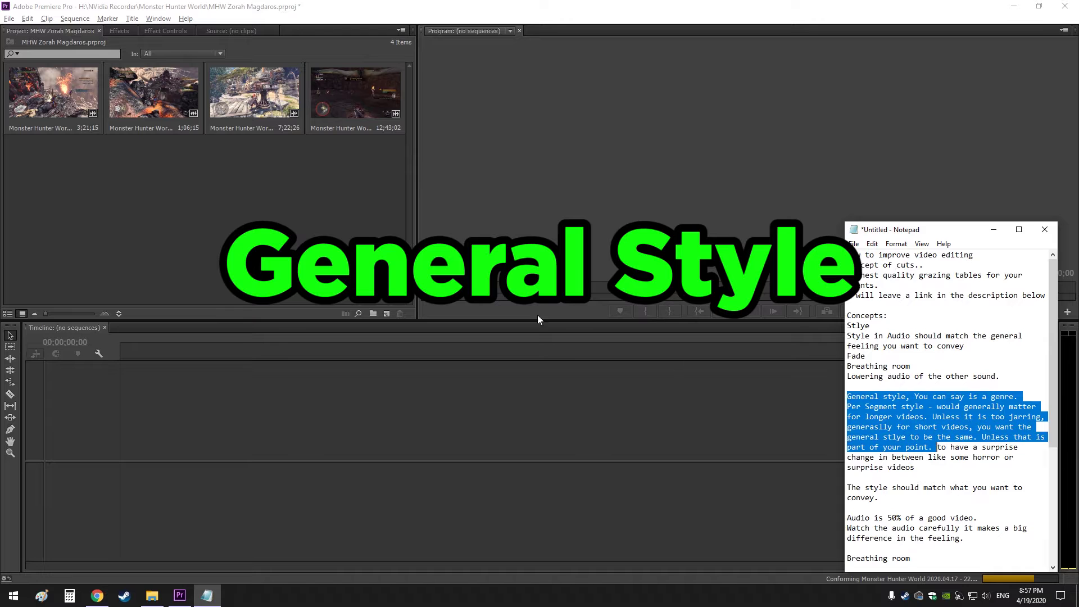
Return to Premiere Pro, create a sequence from all four imported clips and place the playhead at its start
left_click(395, 183)
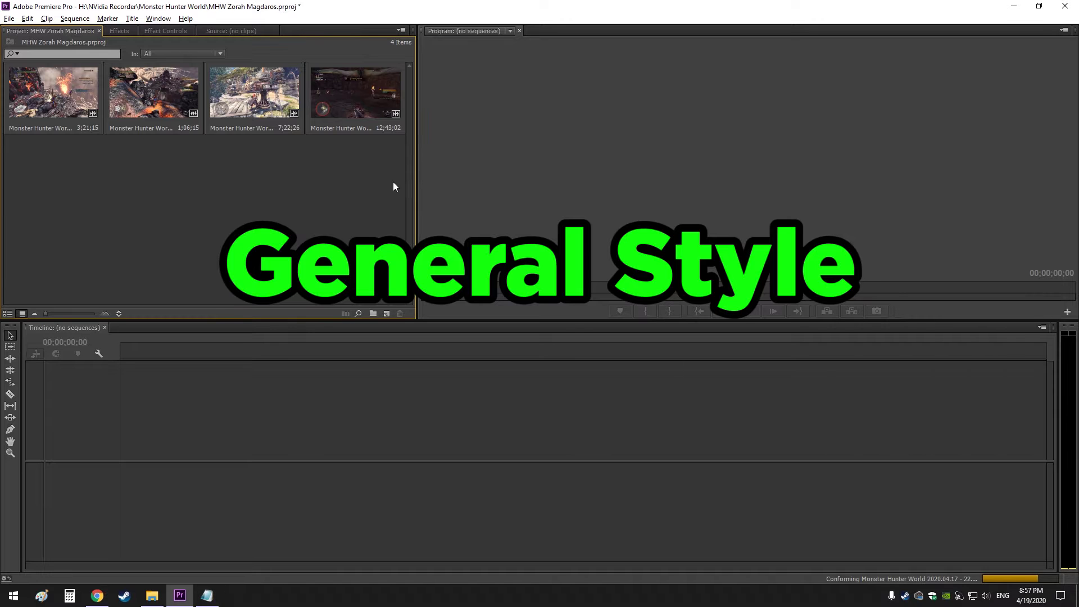
left_click_drag(395, 183, 56, 90)
left_click_drag(227, 229, 383, 314)
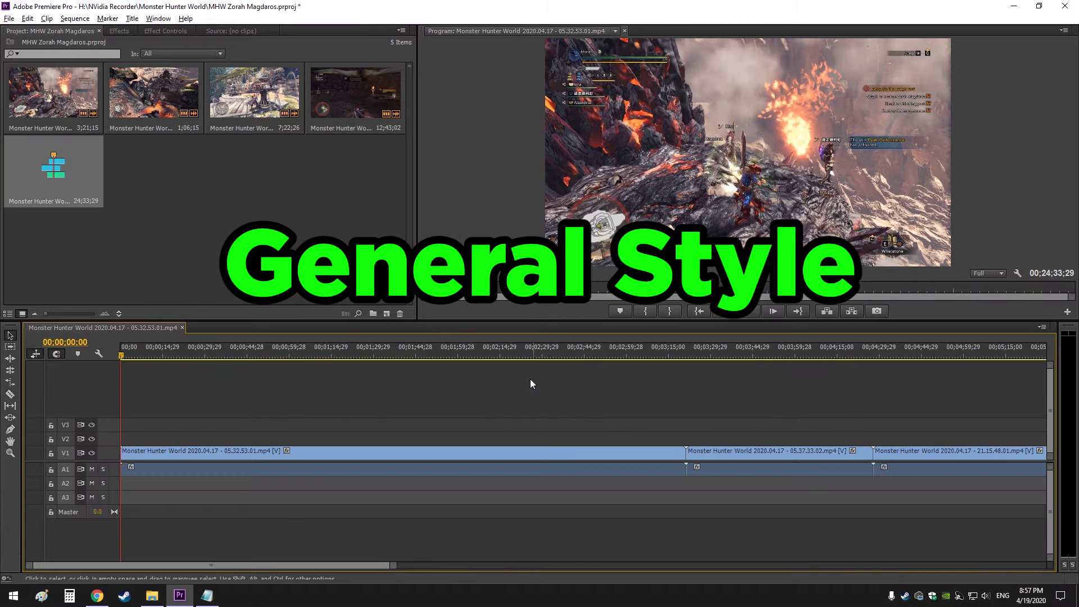
left_click_drag(394, 566, 954, 565)
key("End")
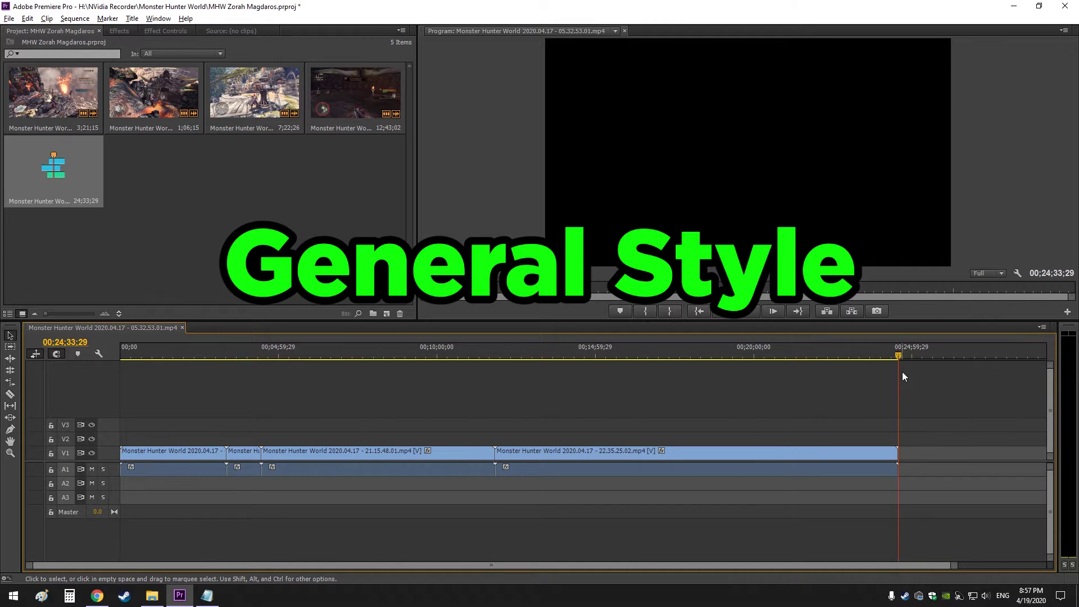
left_click_drag(874, 352, 68, 358)
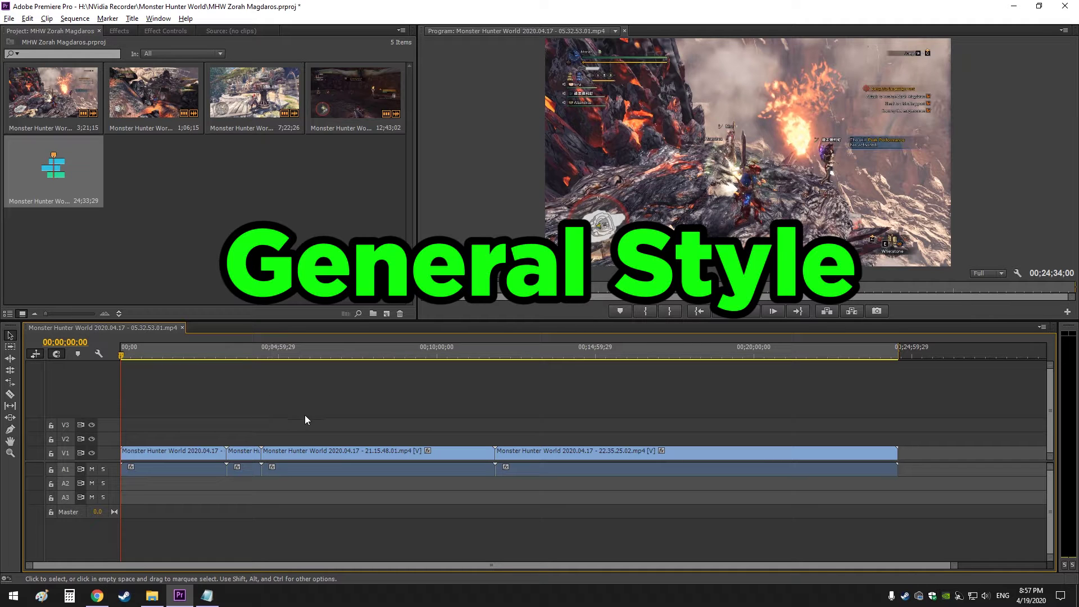
Go over the Notepad notes on general style and per-segment style, comparing them with the assembled sequence
key("alt+Tab")
left_click(935, 369)
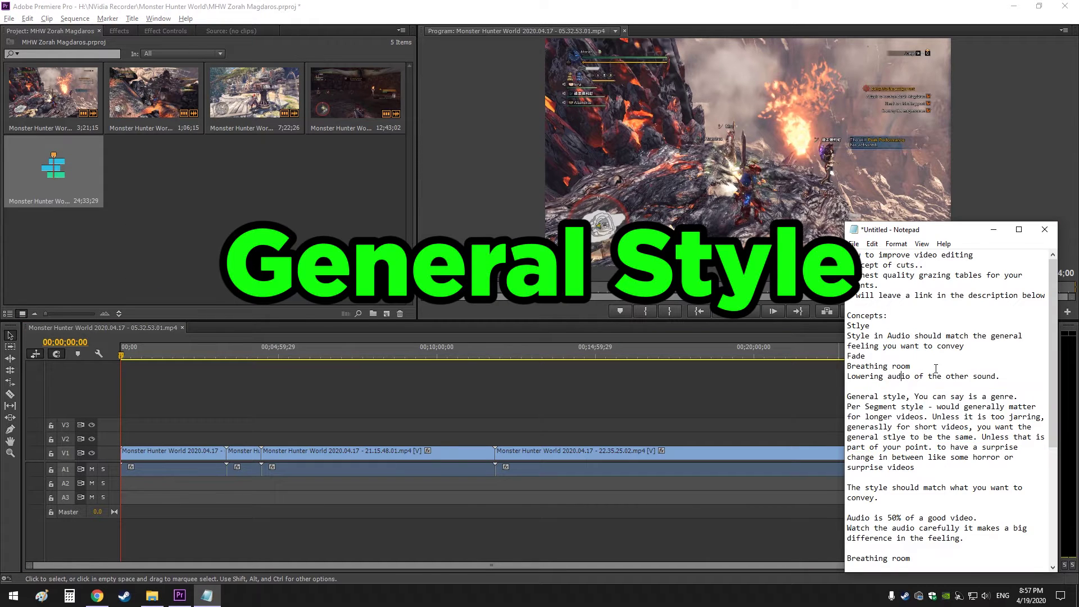
left_click_drag(899, 407, 983, 468)
left_click(984, 468)
key("alt+Tab")
key("alt+Tab")
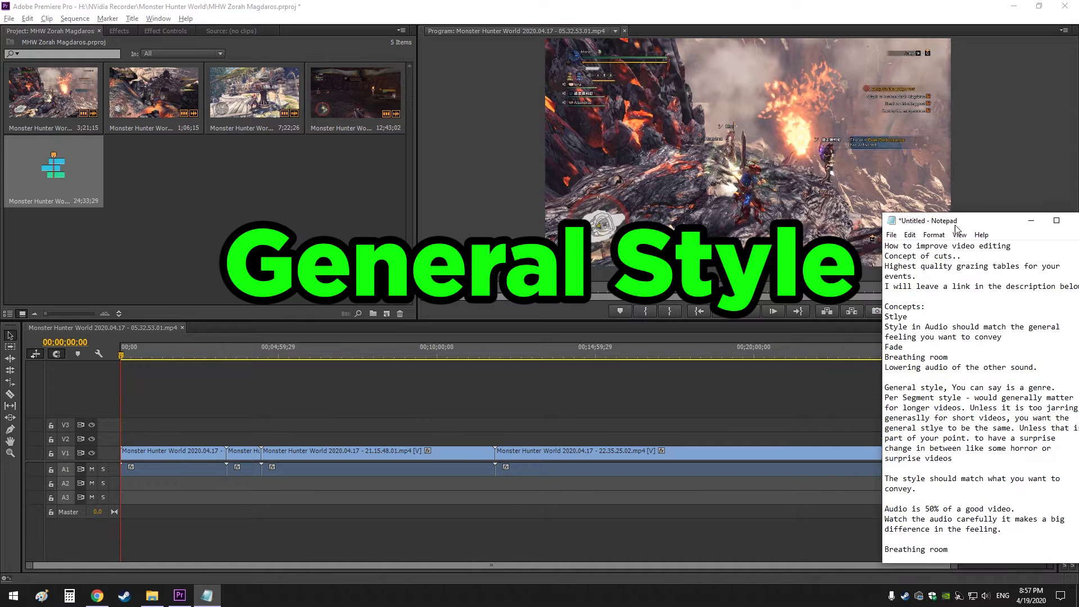
key("alt+Tab")
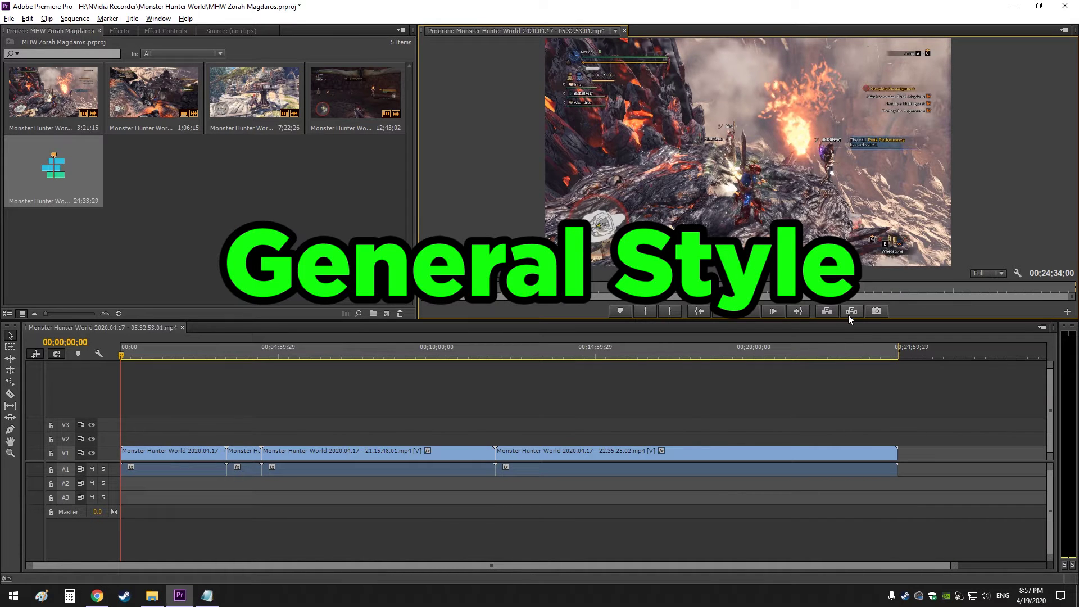
key("alt+Tab")
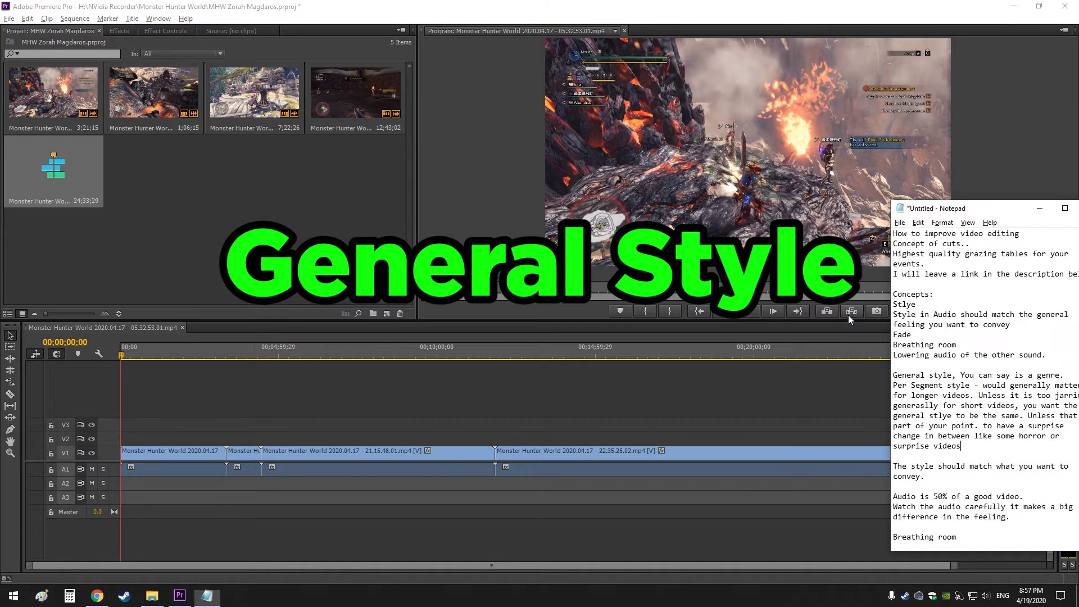
left_click_drag(884, 414, 915, 435)
left_click_drag(921, 178, 910, 180)
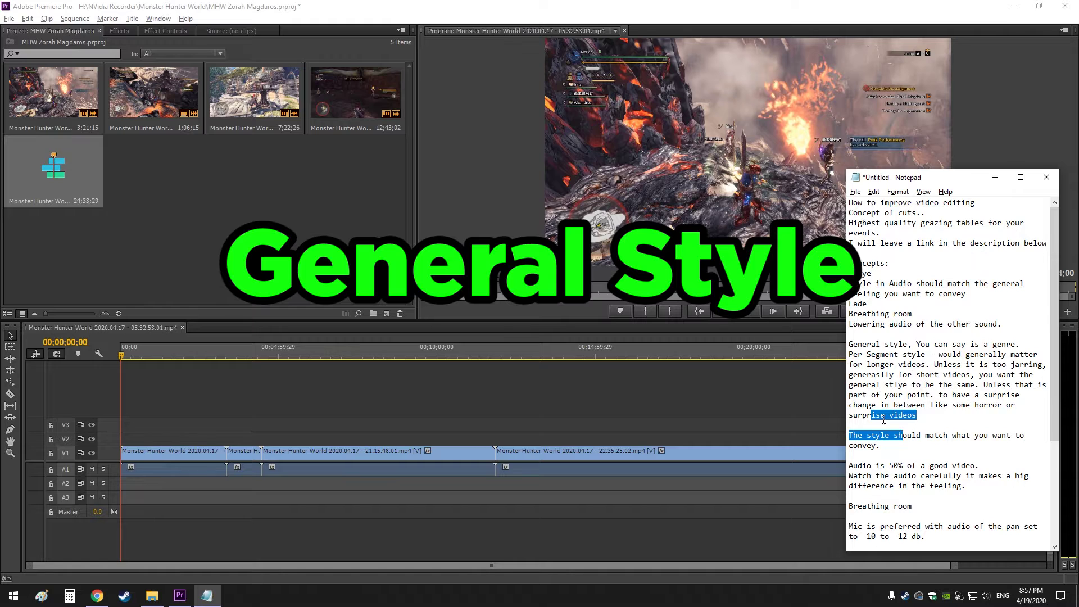
Read the notes on how audio affects a video's feeling and on breathing room
scroll(883, 420, "down", 2)
left_click_drag(945, 394, 967, 423)
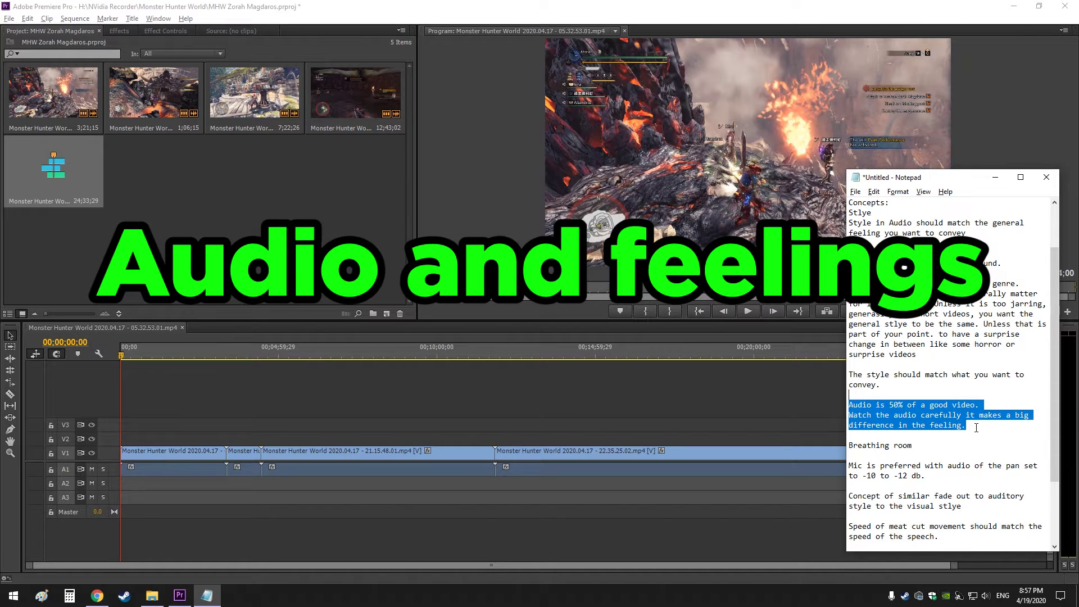
left_click(974, 427)
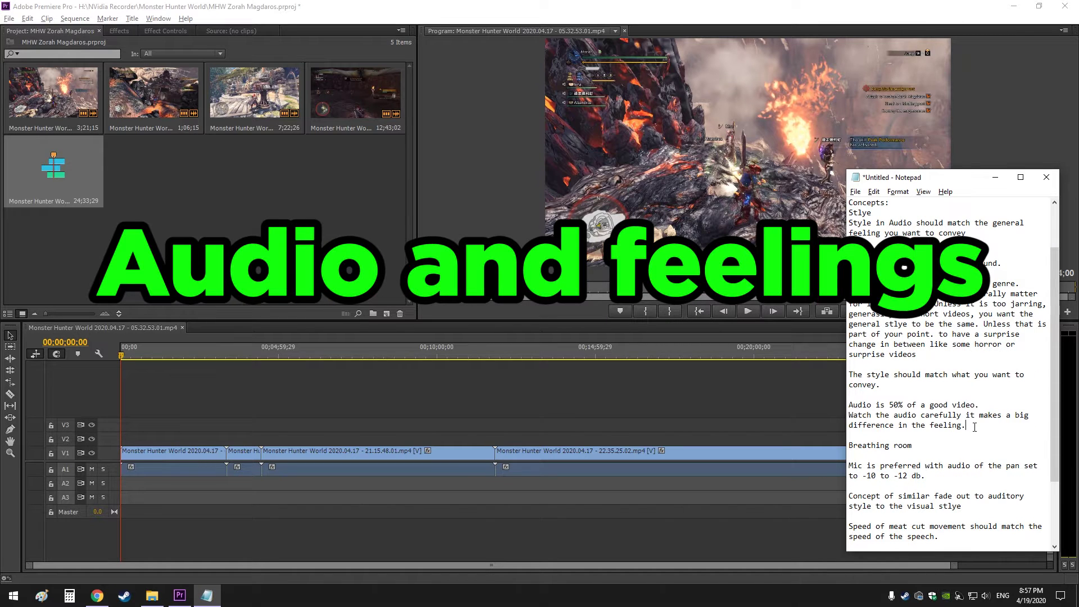
left_click(925, 444)
scroll(930, 432, "down", 1)
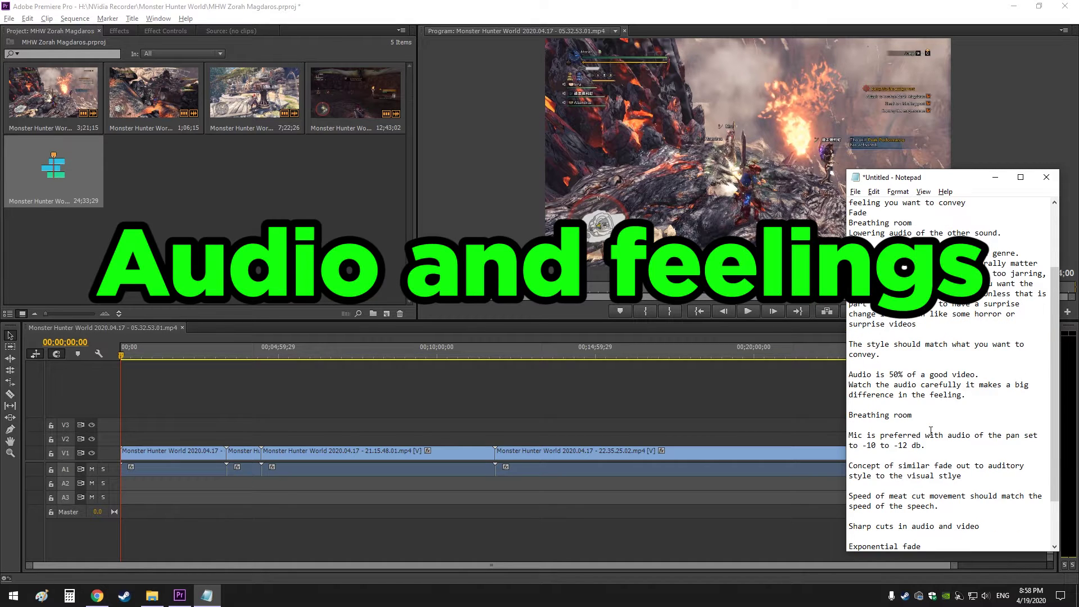
scroll(930, 431, "down", 1)
scroll(932, 429, "down", 1)
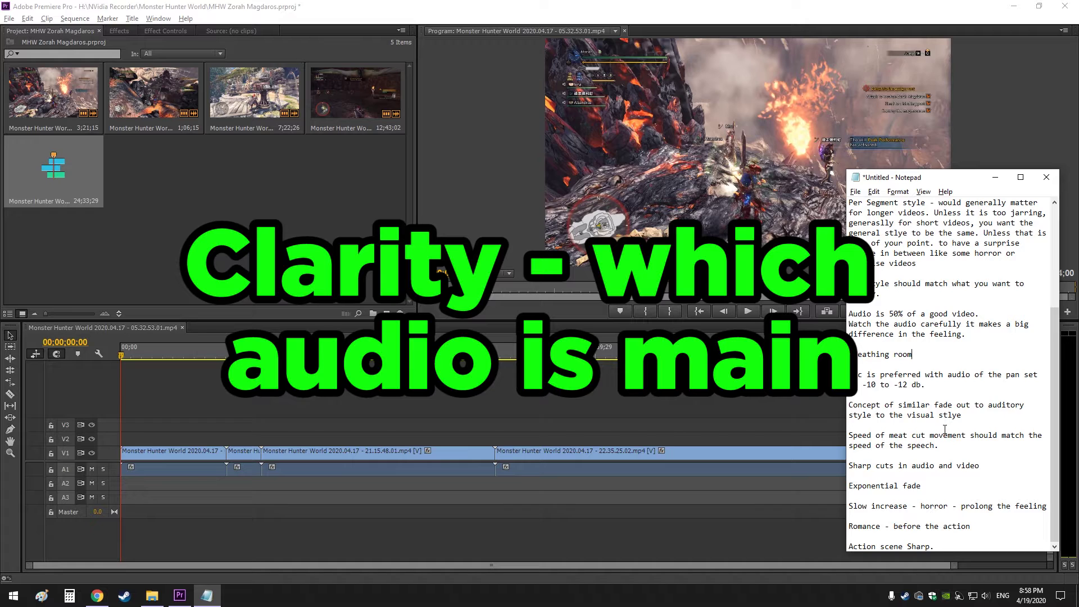
Go through the notes on microphone level, matching audio and visual fades, cut speed and sharp cuts
triple_click(943, 384)
left_click(941, 383)
triple_click(928, 384)
left_click(946, 385)
left_click_drag(849, 405, 983, 416)
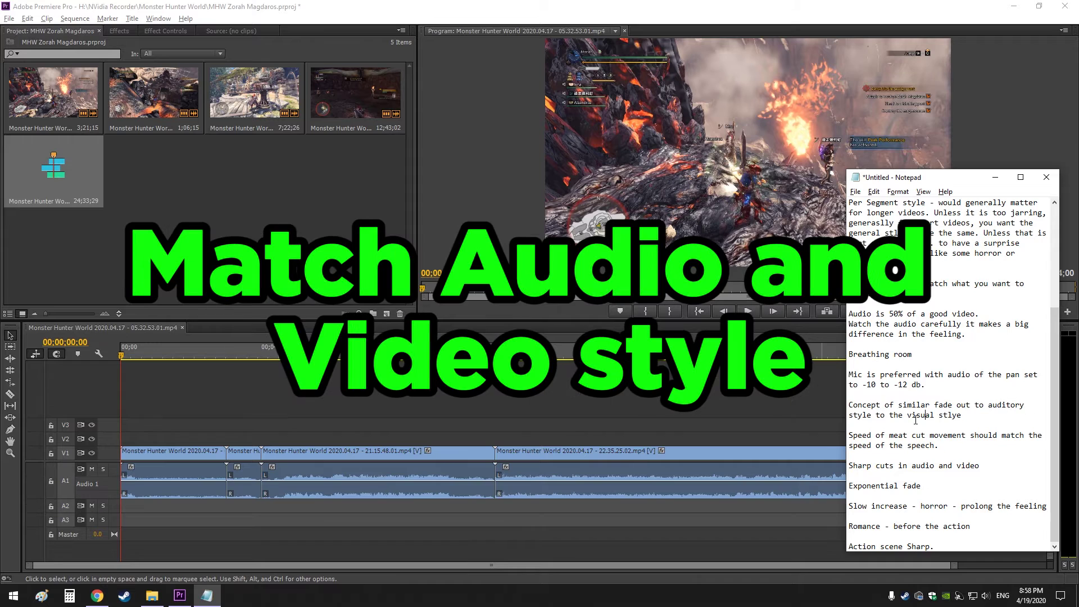
left_click_drag(898, 416, 858, 423)
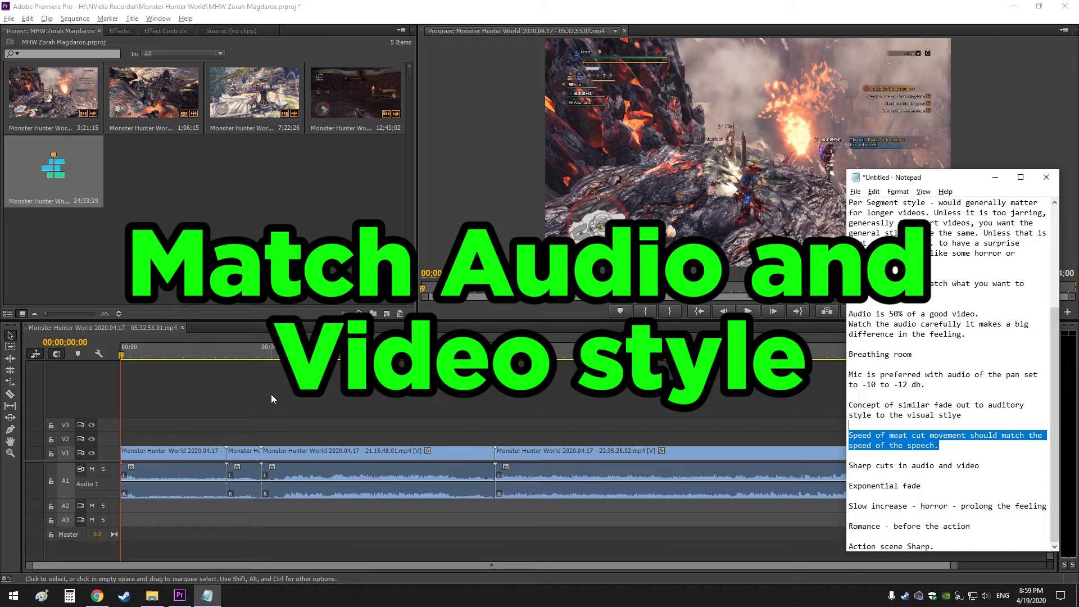
left_click_drag(936, 445, 1004, 503)
left_click(912, 465)
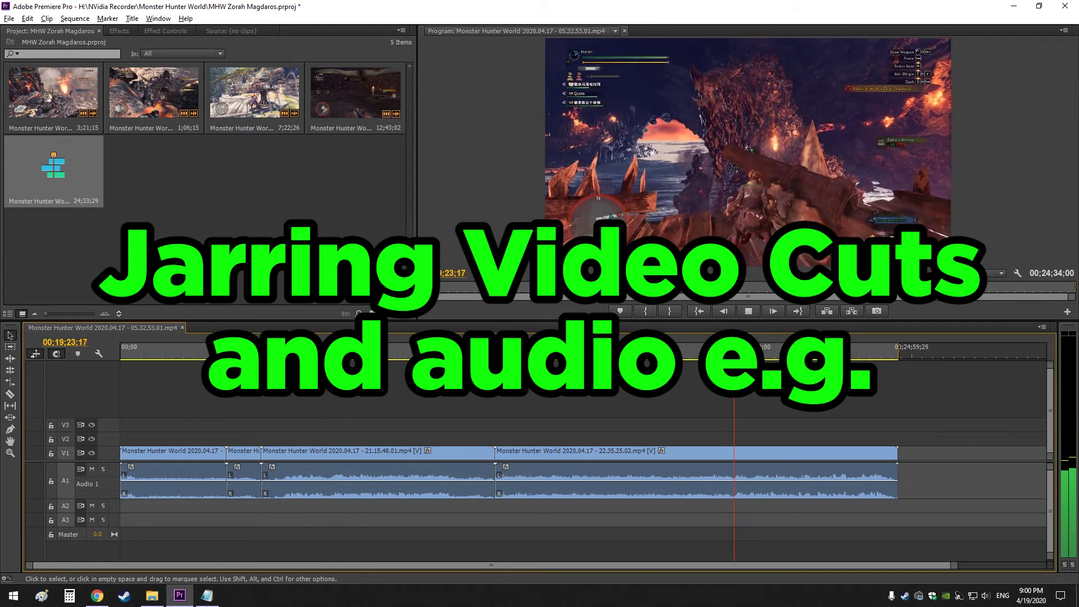
Split the last clip at 00;19;02;29 and move the part after the cut about 22 seconds later
key("space")
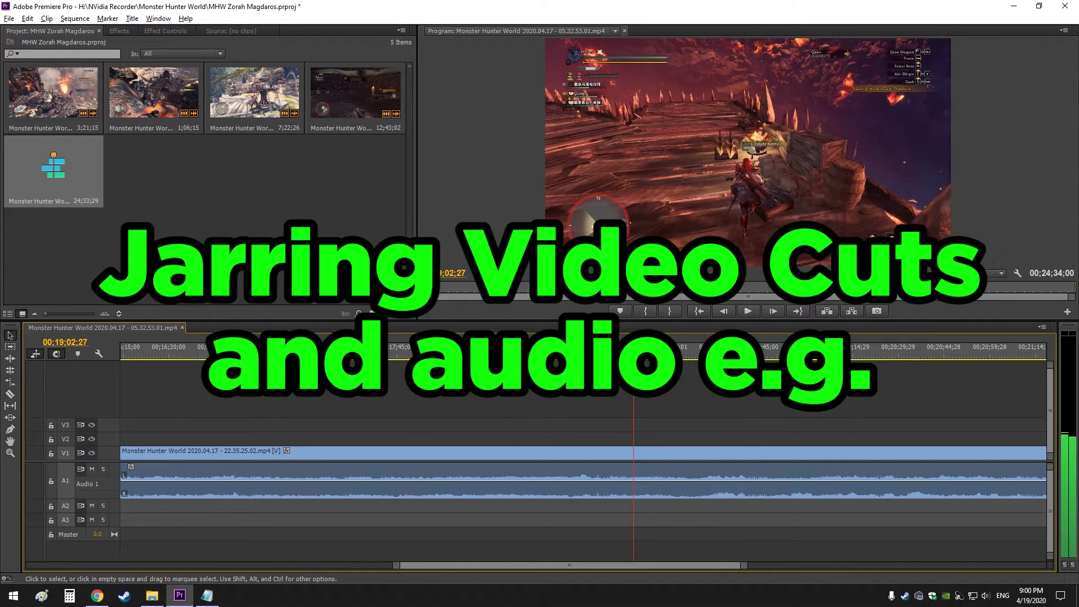
key("c")
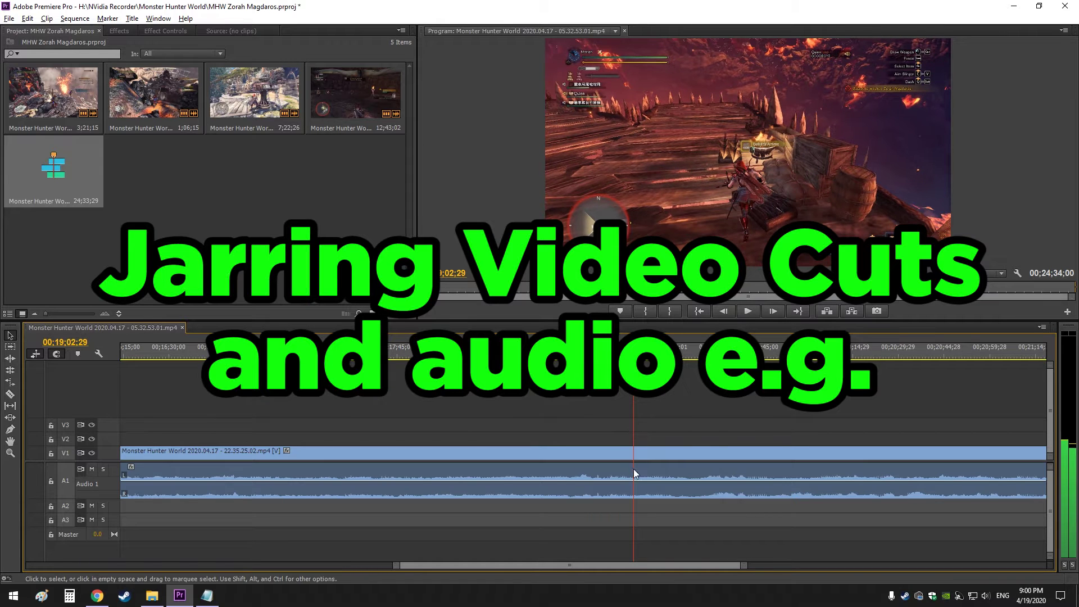
left_click(634, 481)
key("v")
left_click_drag(641, 482, 709, 482)
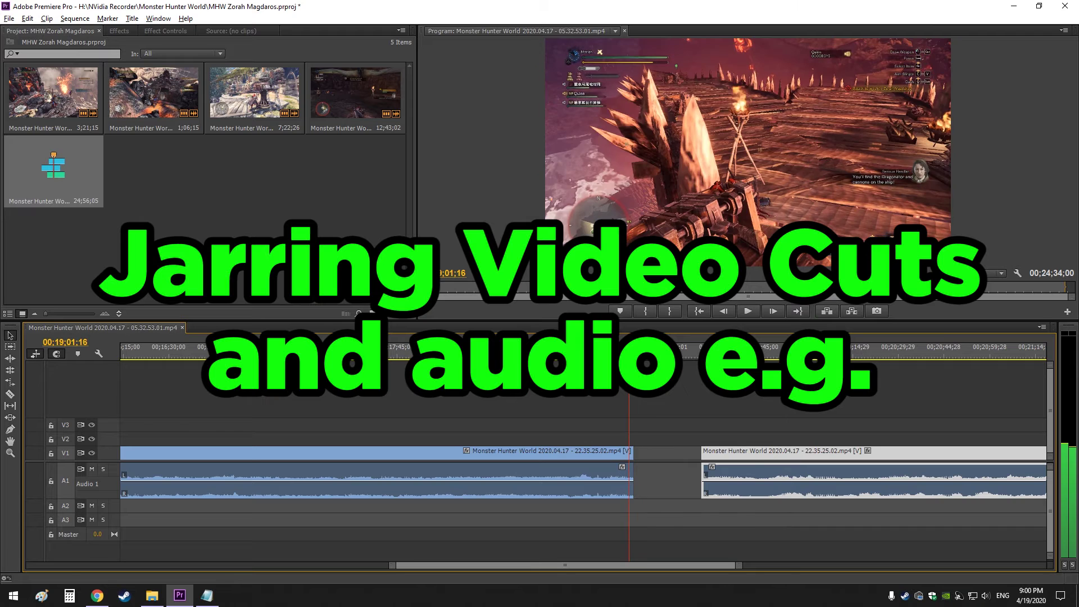
Unlink the audio of the part before the gap and extend it past the video to 00;19;11;08
left_click(620, 478)
right_click(619, 473)
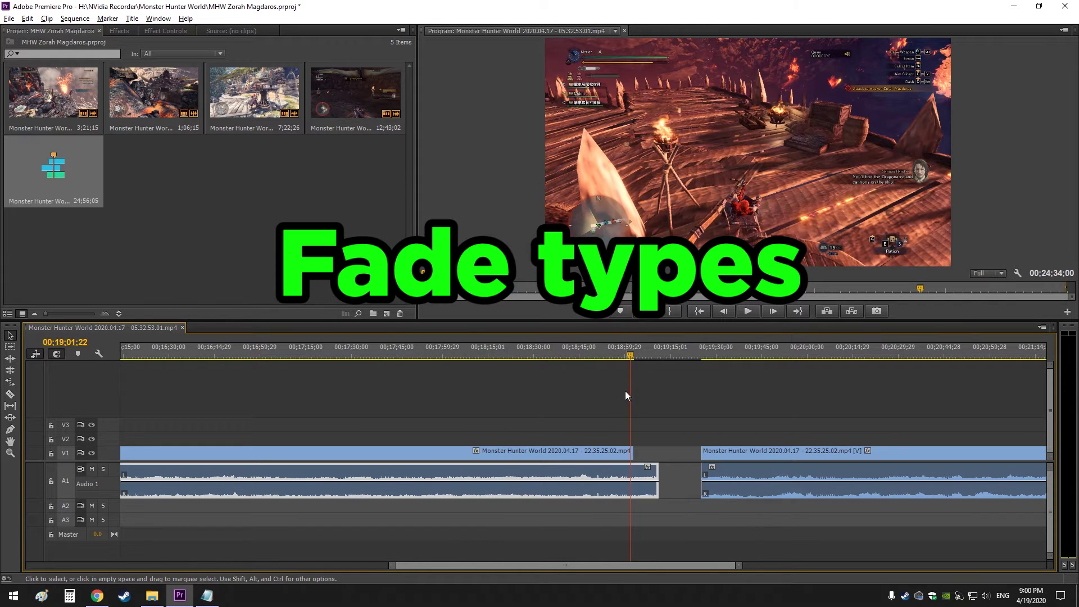
Fade out the extended audio with Volume level keyframes, from 0.0 dB at 00;19;02;29 down to its end at 00;19;11;08
left_click(632, 356)
left_click_drag(632, 355, 634, 355)
left_click(166, 31)
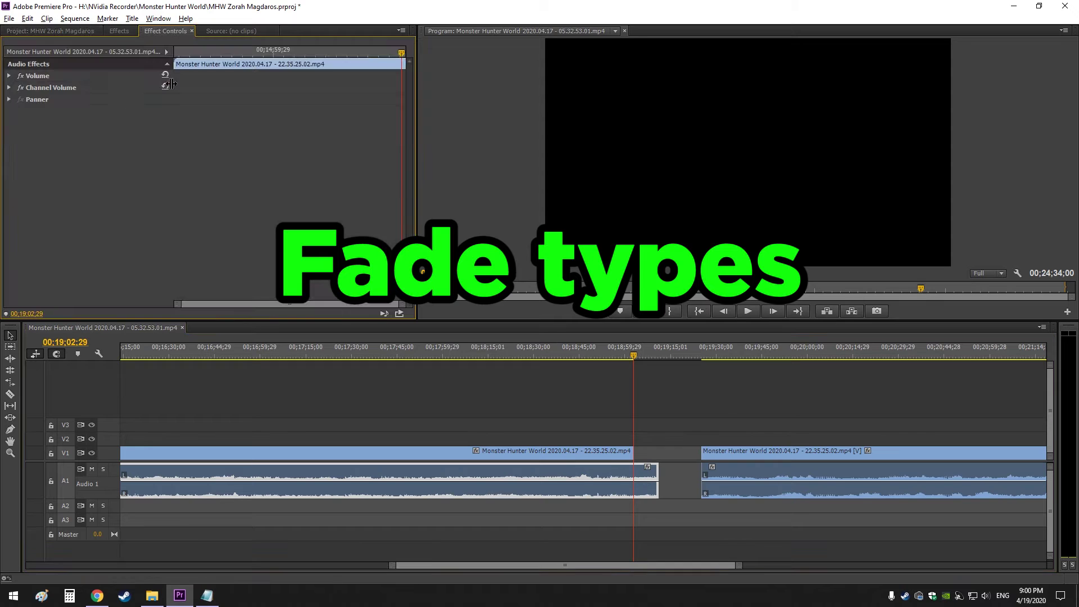
left_click(9, 75)
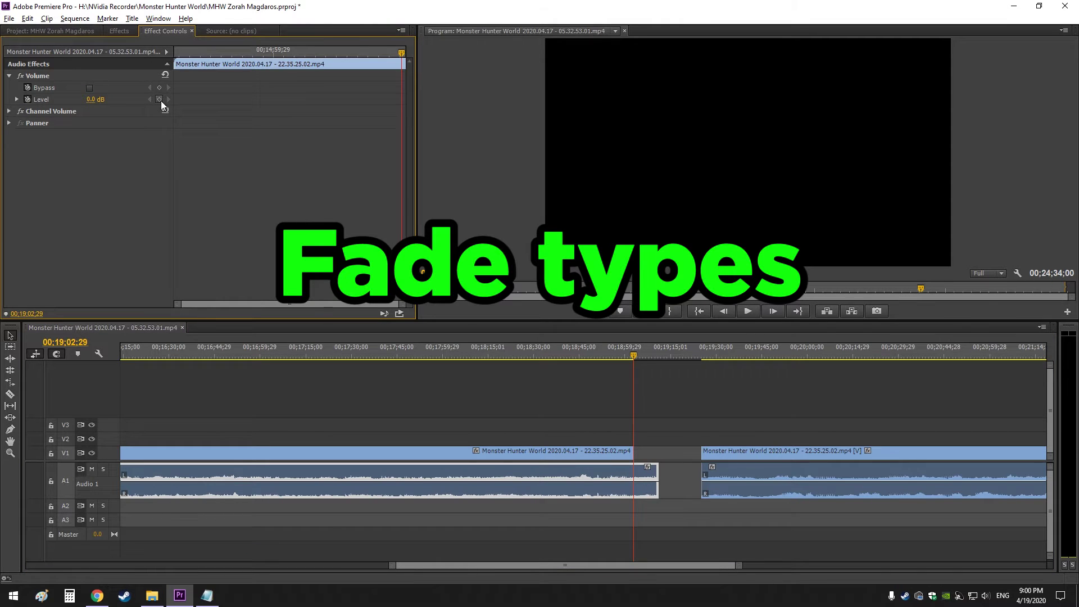
left_click(159, 99)
key("Down")
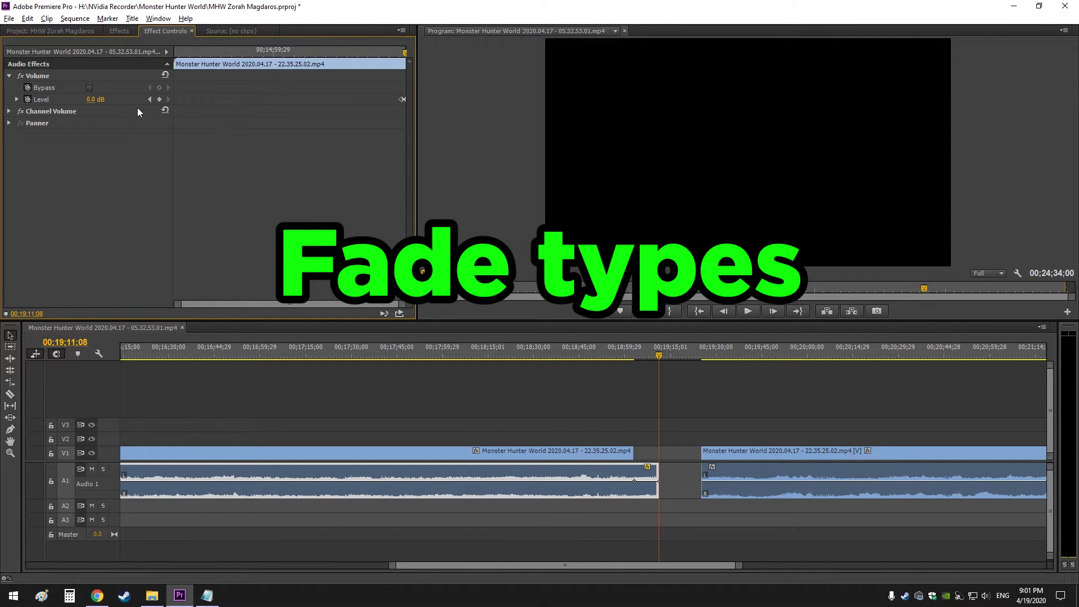
left_click_drag(95, 100, 11, 100)
Extend the video before the gap so that it ends together with its faded audio
left_click_drag(635, 353, 636, 354)
left_click_drag(737, 565, 635, 567)
left_click_drag(584, 354, 572, 354)
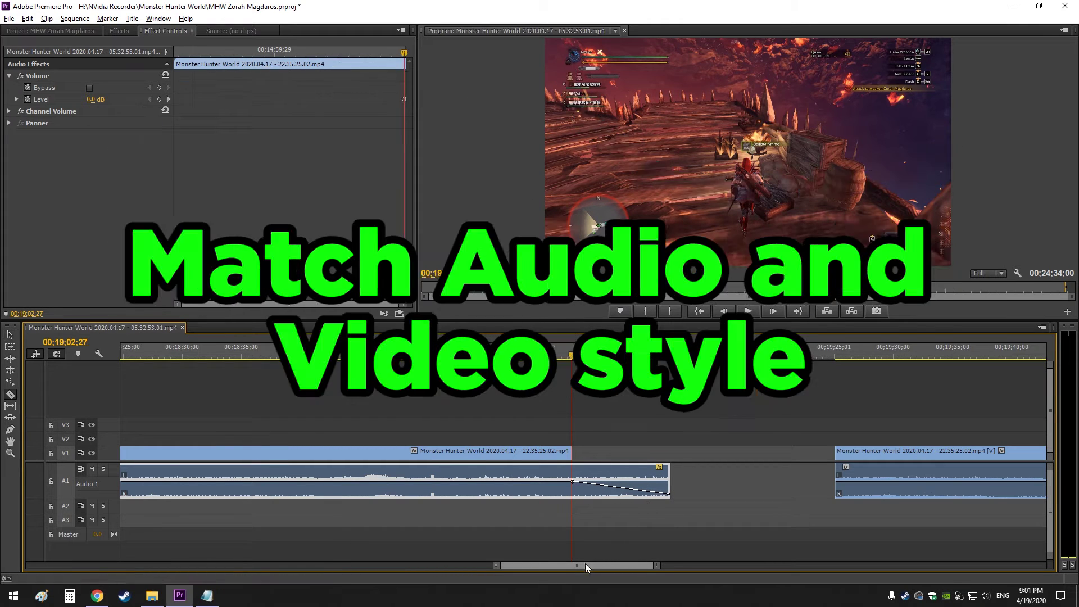
key("c")
key("v")
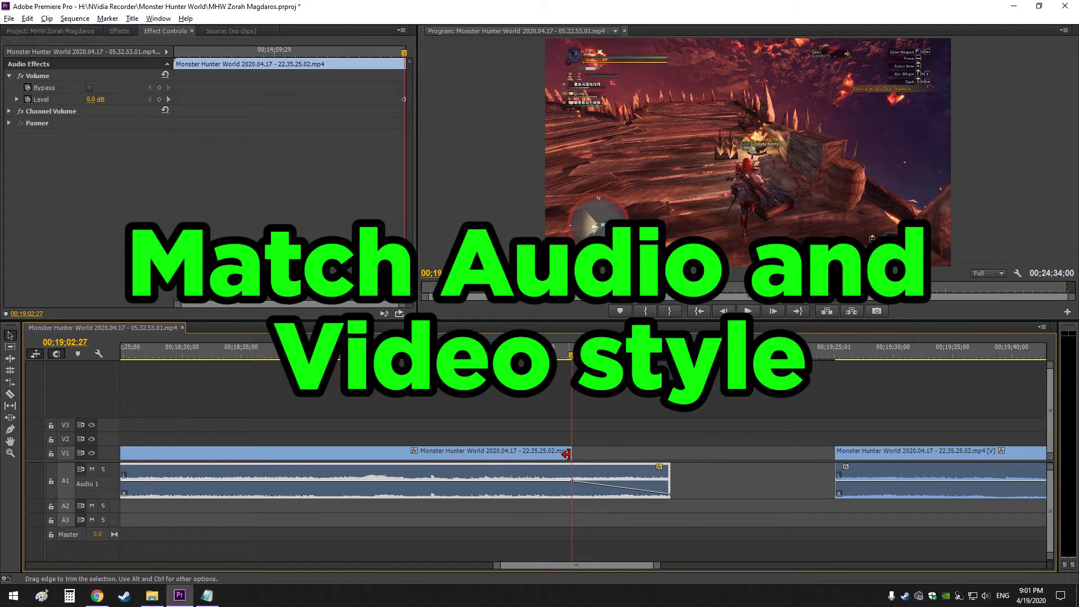
mouse_move(566, 451)
left_mouse_down()
mouse_move(669, 456)
mouse_move(572, 454)
left_mouse_up()
Add a Cross Dissolve lasting 00;00;08;11 at the end of the extended video and preview the fade
left_click(651, 453)
key("ctrl+d")
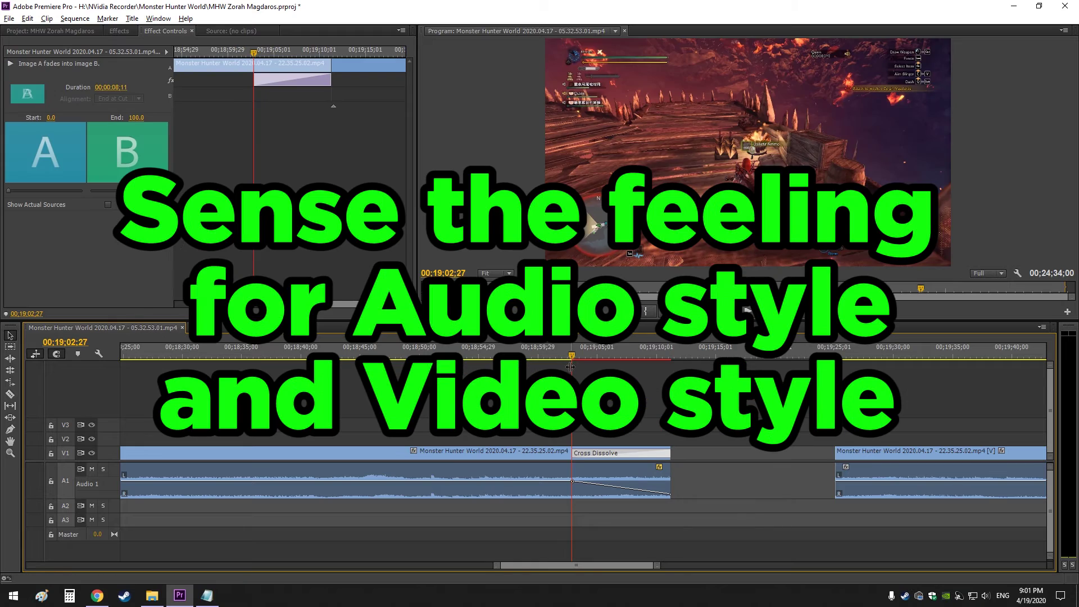
left_click_drag(571, 362, 652, 366)
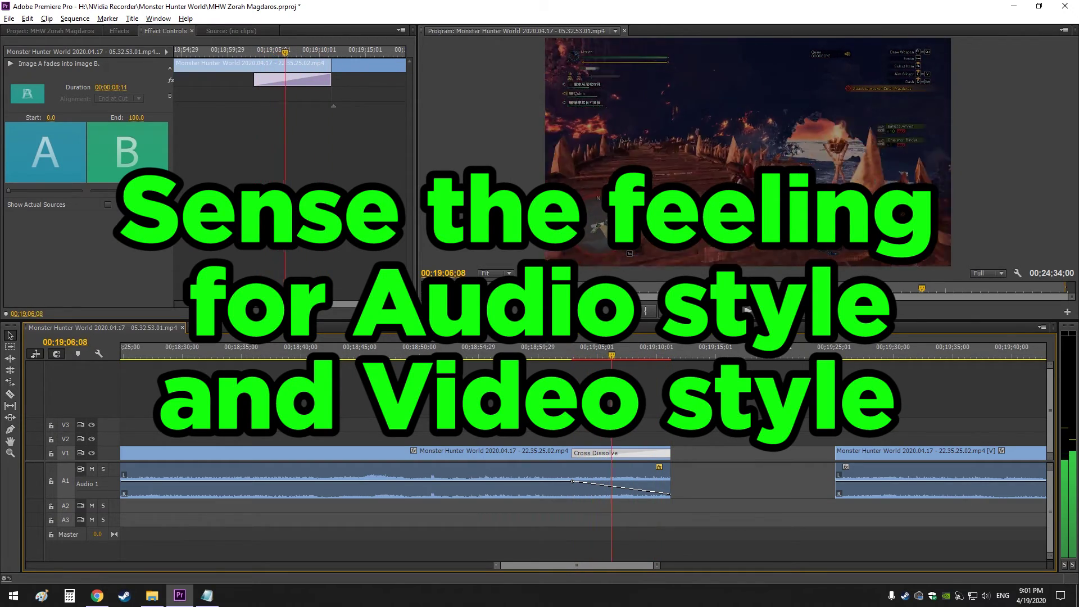
left_click(574, 355)
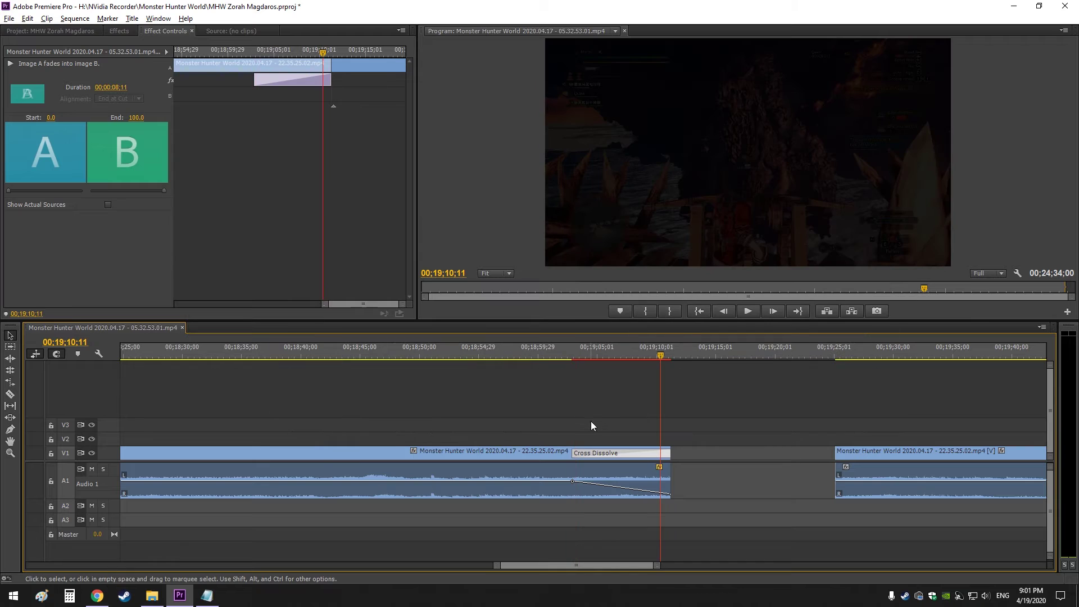
Return to the Notepad notes and review the points on sharp cuts, exponential fade, horror, romance and action scenes
key("alt+Tab")
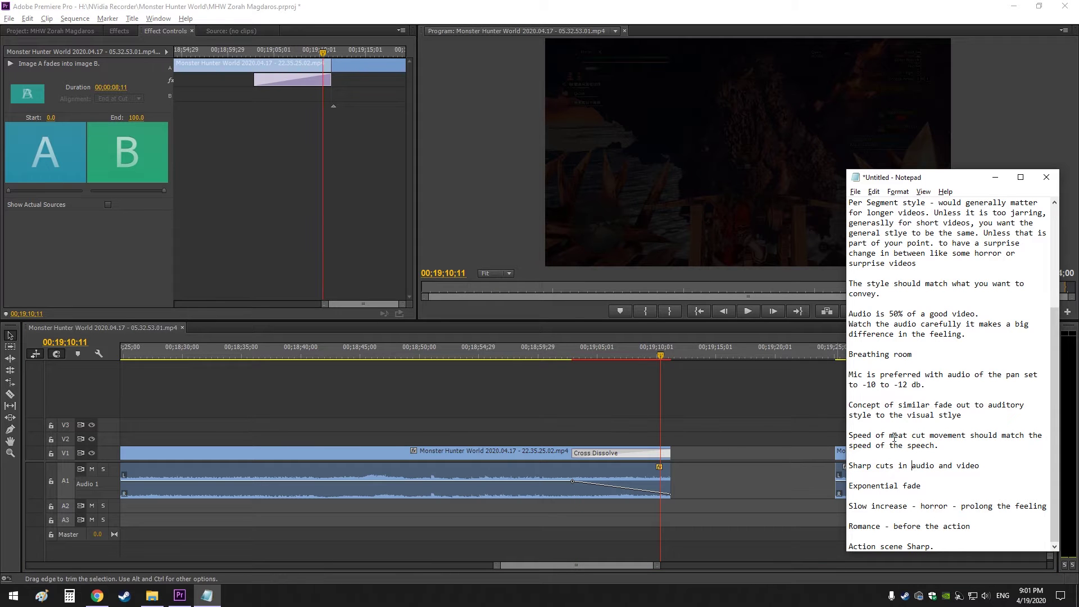
left_click_drag(892, 444, 968, 528)
left_click(913, 481)
left_click(944, 545)
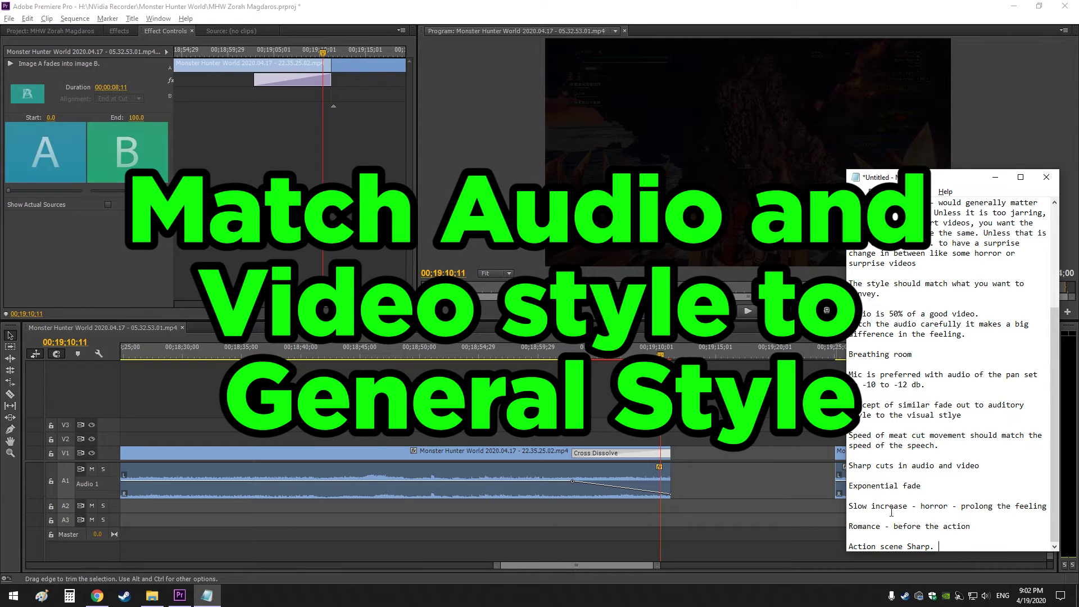
Review the Notepad notes on slow increase, romance and sharp action scenes alongside the start and end of the Cross Dissolve
left_click_drag(848, 505, 951, 546)
left_click(951, 546)
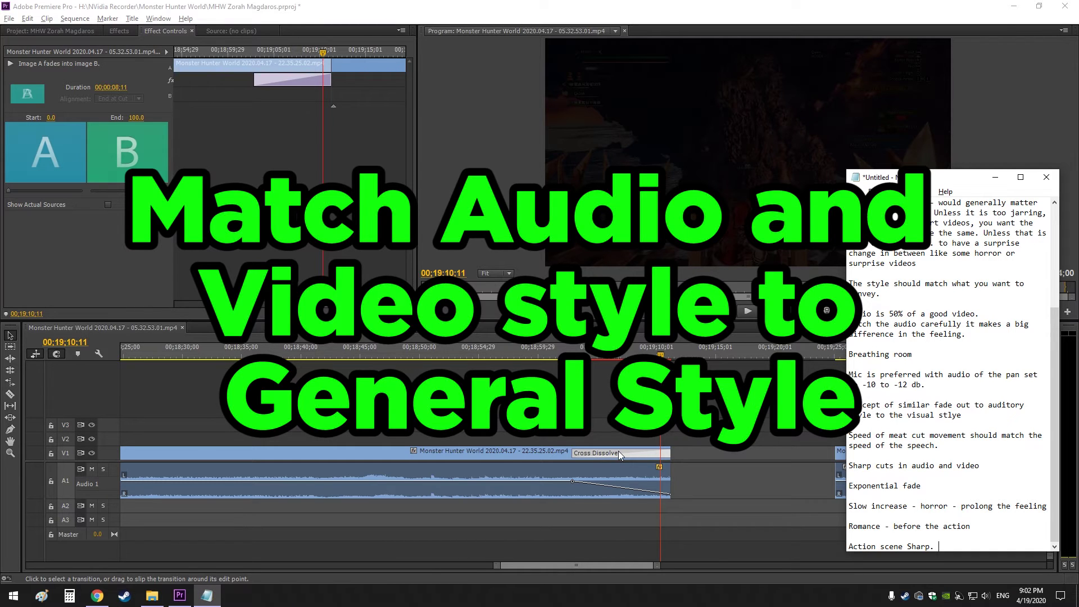
left_click(941, 533)
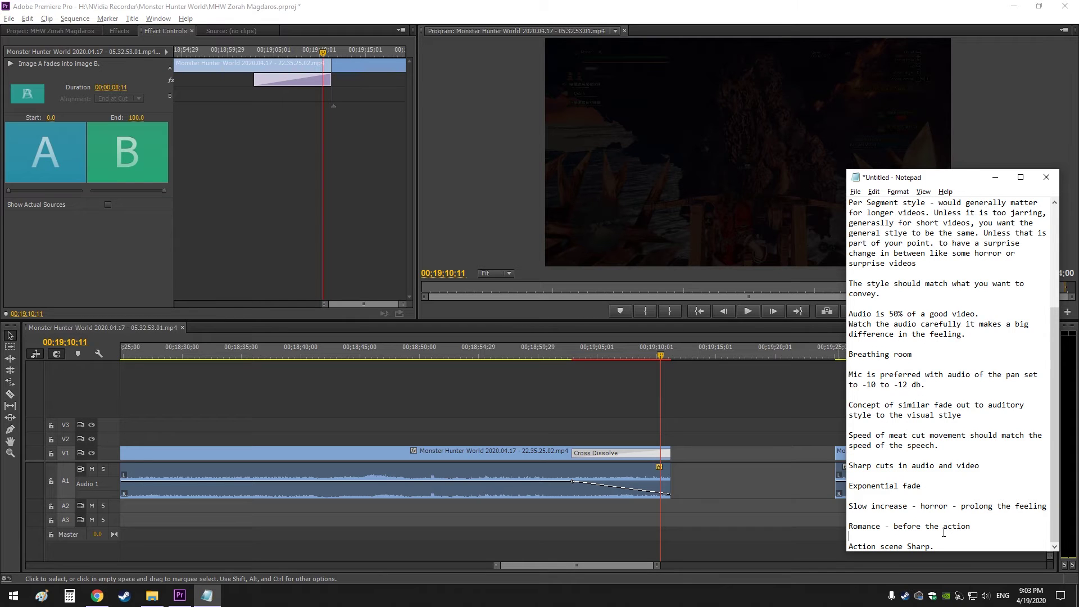
left_click(572, 352)
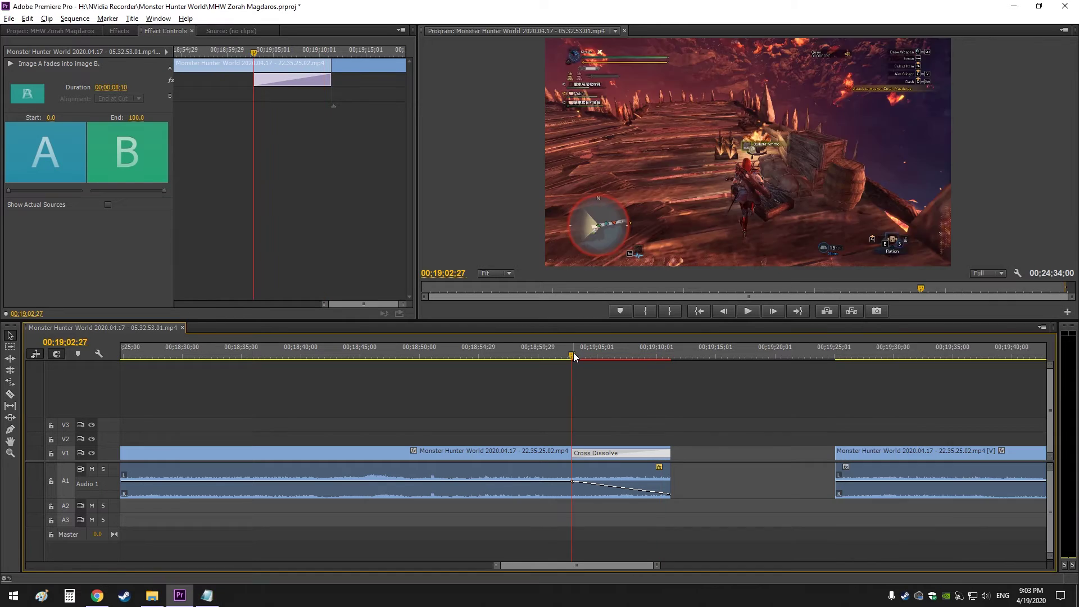
key("alt+Tab")
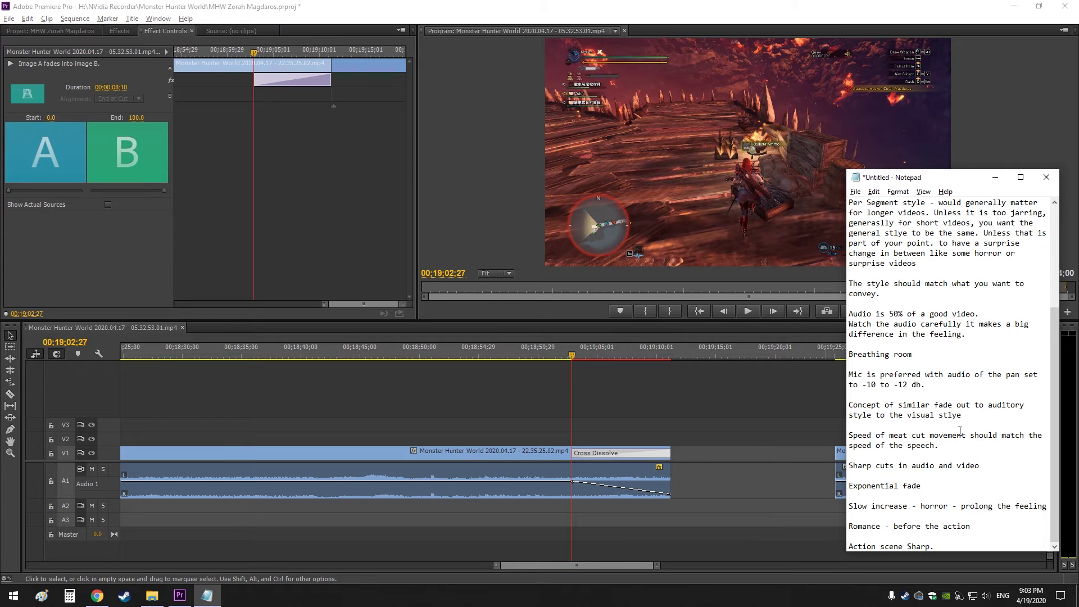
key("shift+Down")
key("shift+Down")
key("shift+Down")
key("shift+Down")
key("shift+Down")
key("shift+Down")
left_click(924, 511)
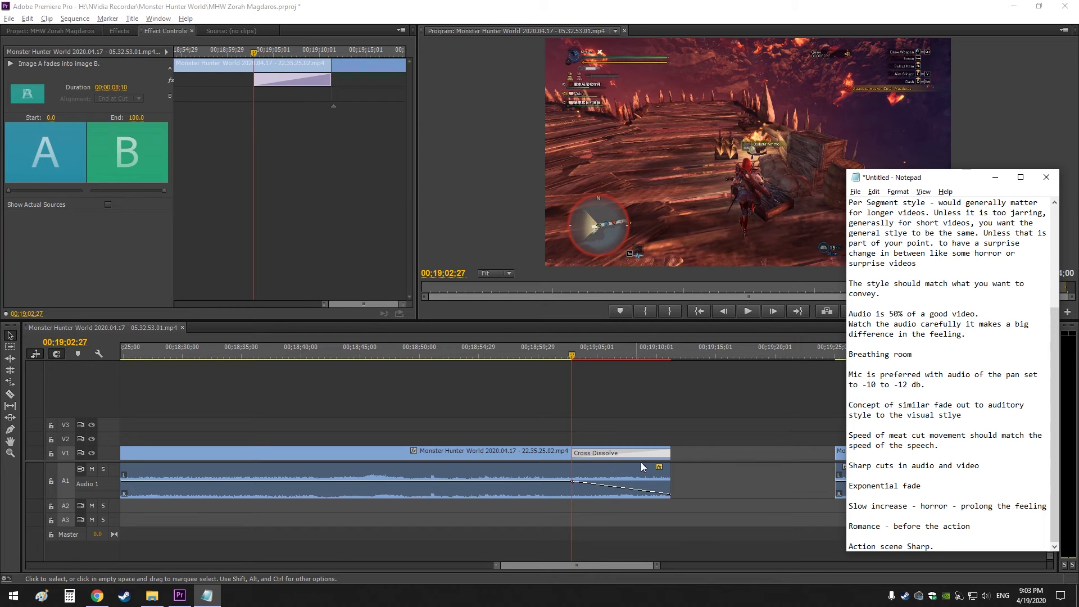
left_click(665, 464)
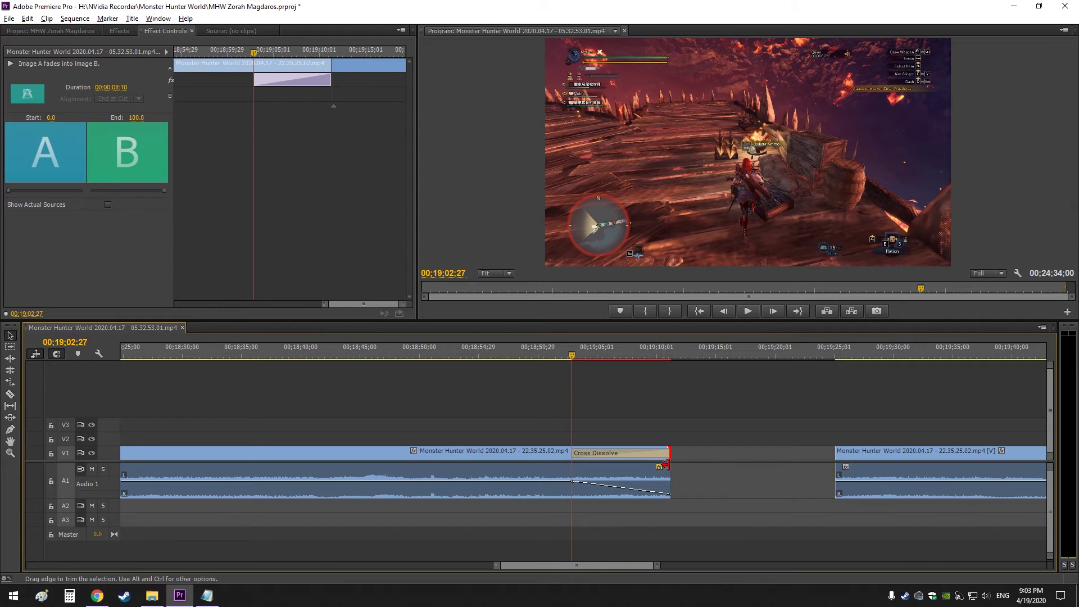
left_click(664, 464)
key("alt+Tab")
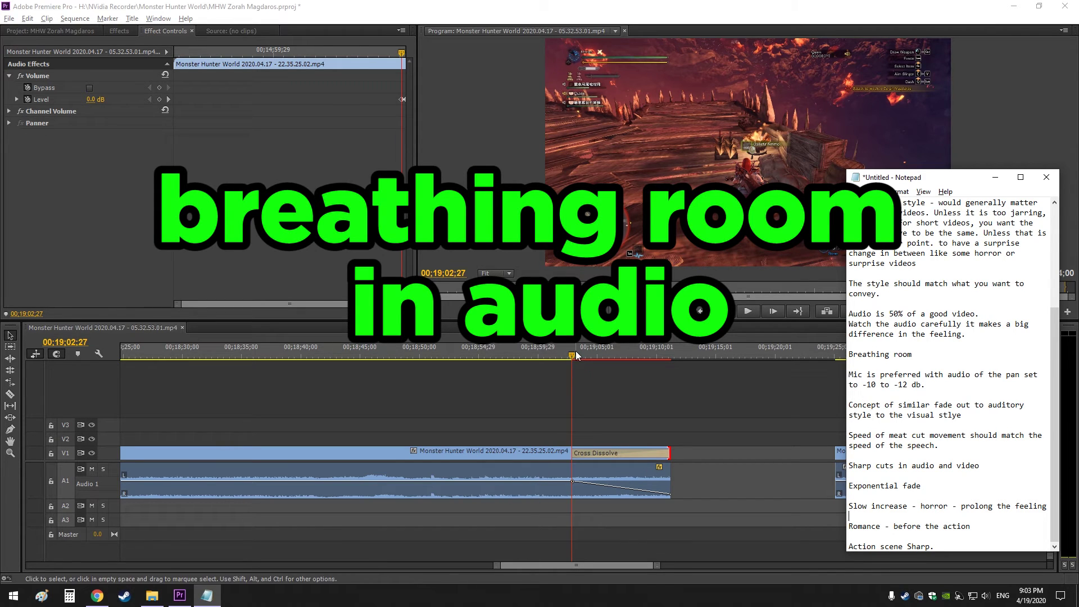
Duplicate the faded Audio 1 clip onto Audio 2, lower the copy's volume to about -5.1 dB and compare it with the original
left_click(532, 491)
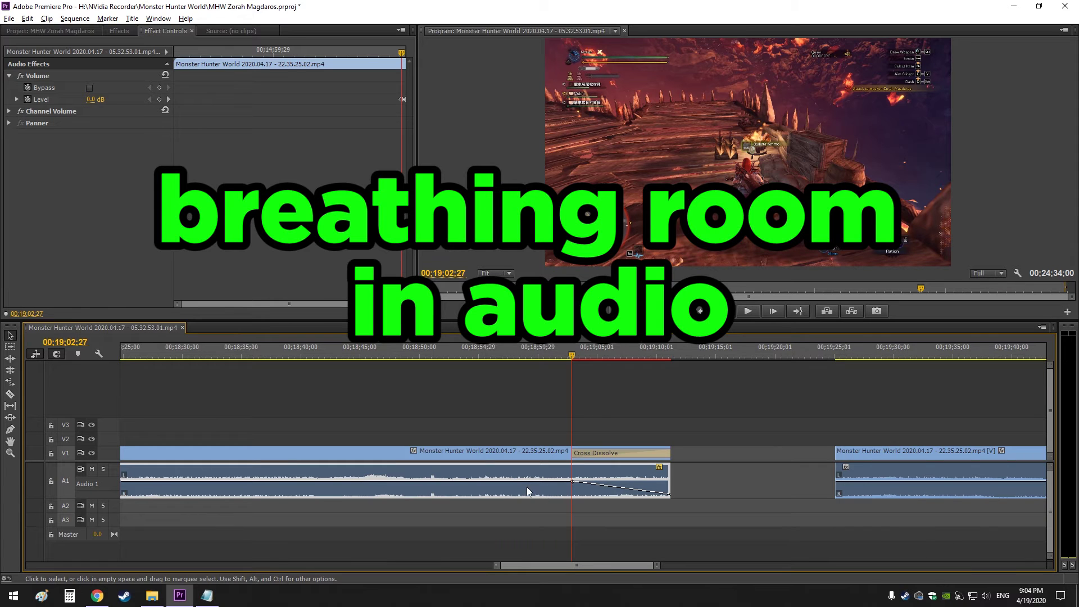
left_click_drag(500, 480, 527, 506)
left_click_drag(79, 513, 78, 546)
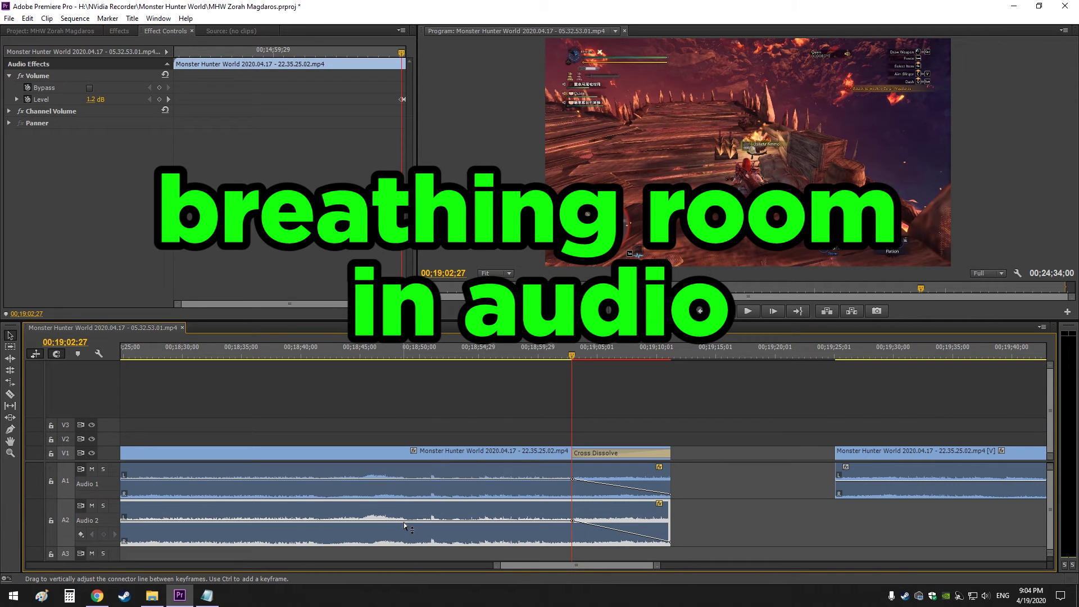
left_click_drag(405, 525, 405, 532)
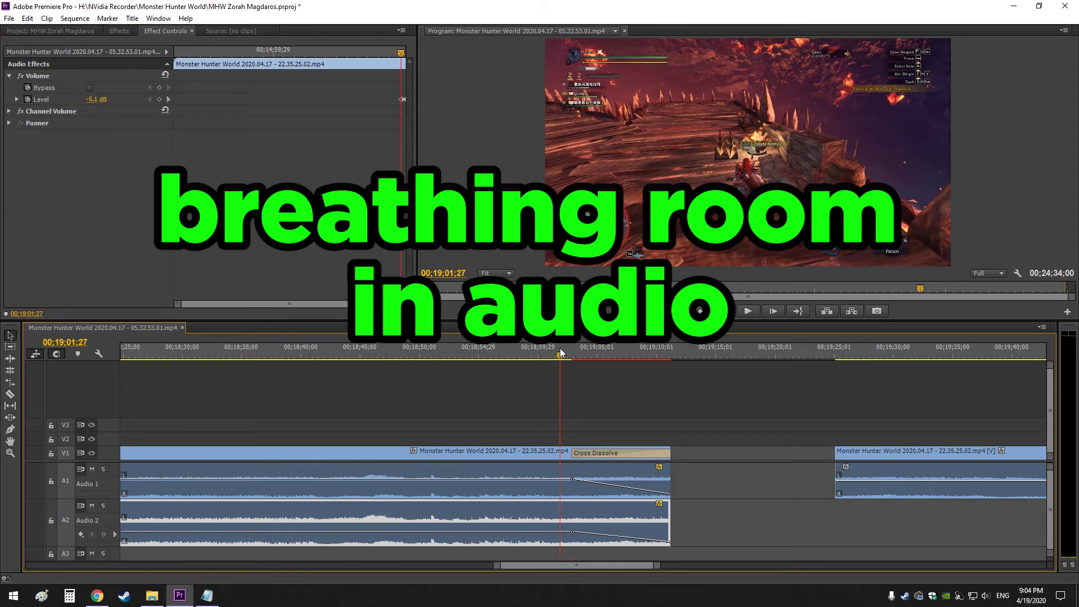
left_click(631, 476)
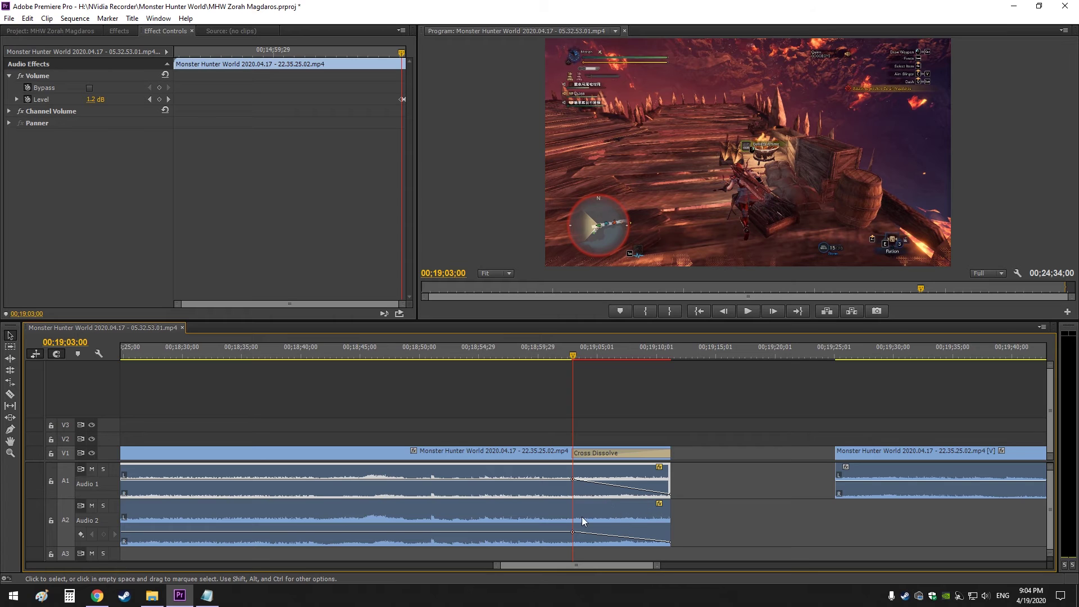
left_click(518, 517)
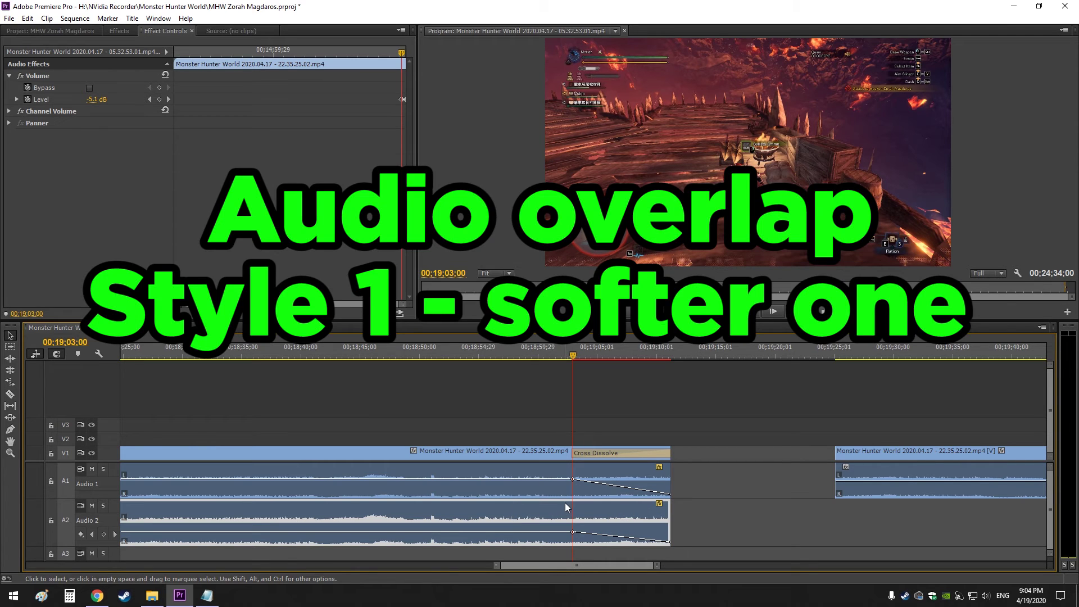
left_click(588, 488)
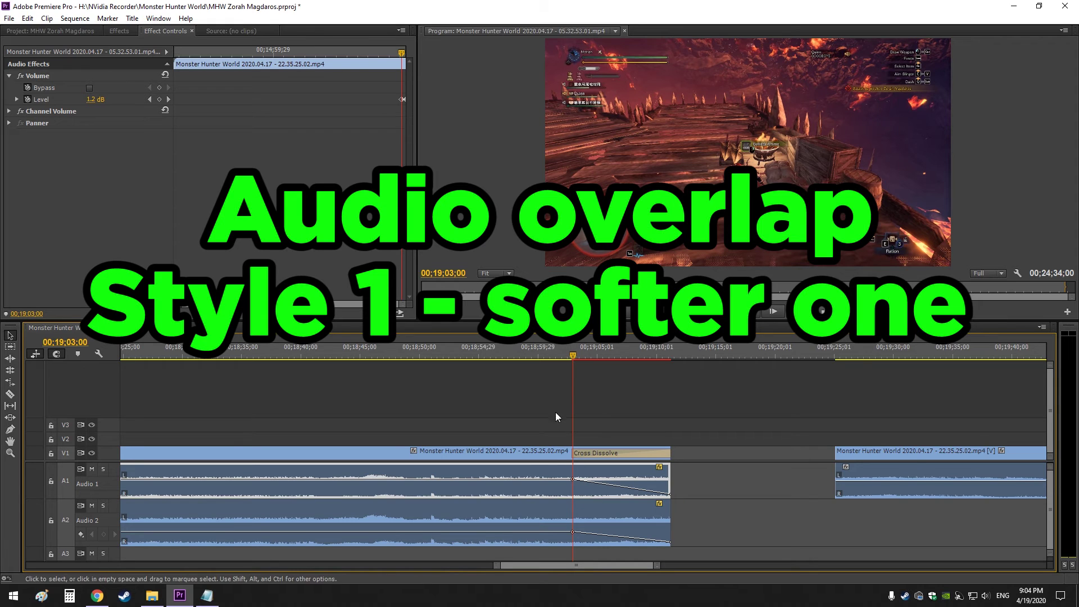
left_click(534, 524)
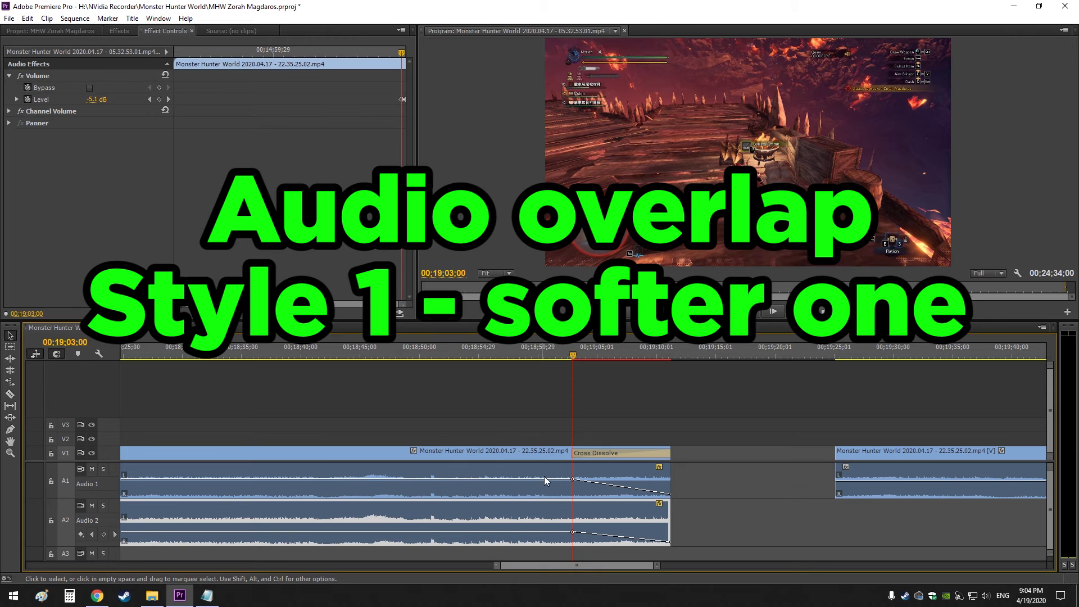
Move the video and its Audio 1 clip about 00;00;11;16 towards the next clip and extend the Audio 2 clip to the same end
left_click_drag(462, 452, 596, 450)
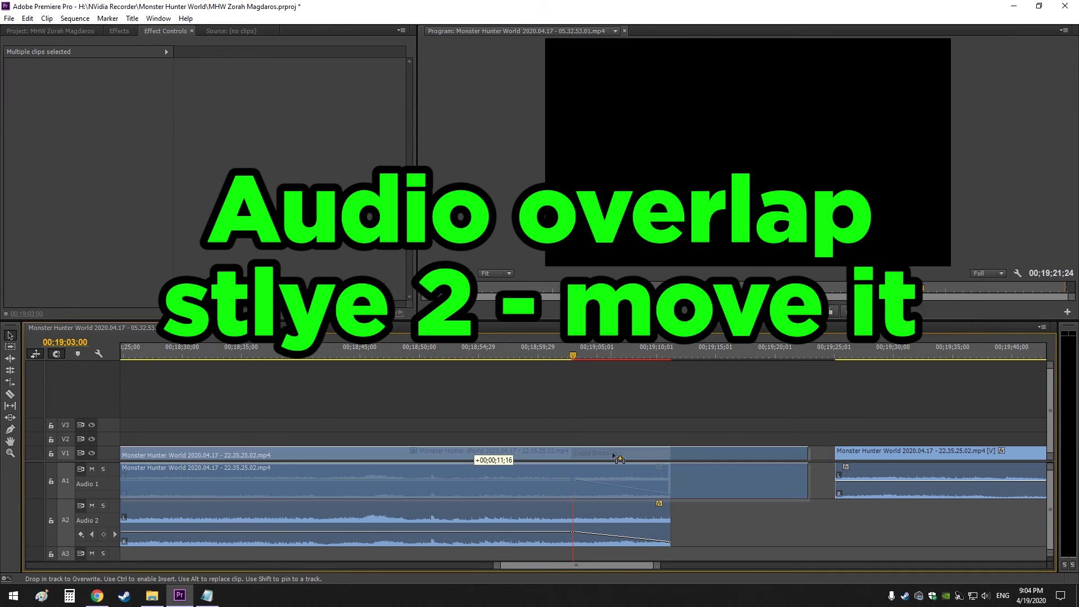
left_click_drag(674, 453, 627, 449)
left_click_drag(639, 353, 676, 393)
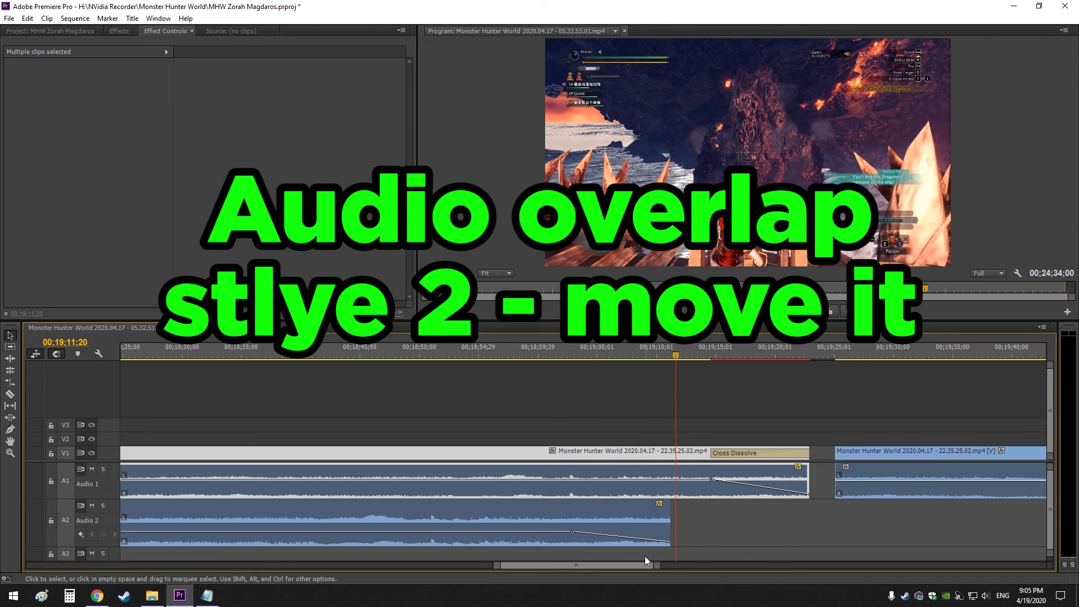
left_click_drag(668, 517, 809, 517)
Set an In point at 00;19;02;24 and shift the Audio 2 fade keyframes so the fade starts near 00;19;14;10 at about -0.3 dB
left_click(571, 356)
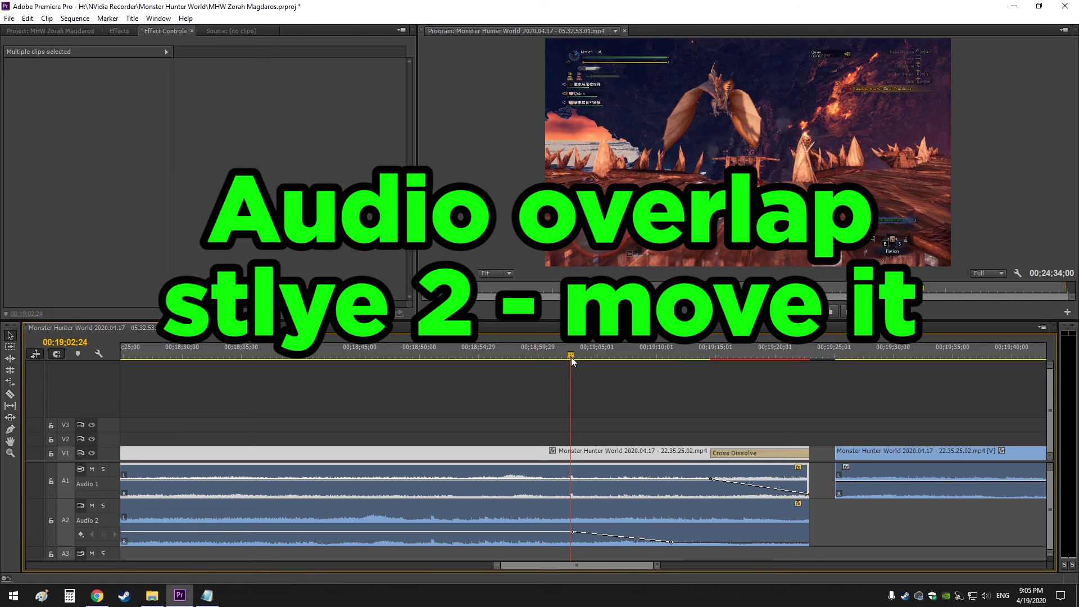
key("ctrl+k")
left_click_drag(571, 356, 706, 361)
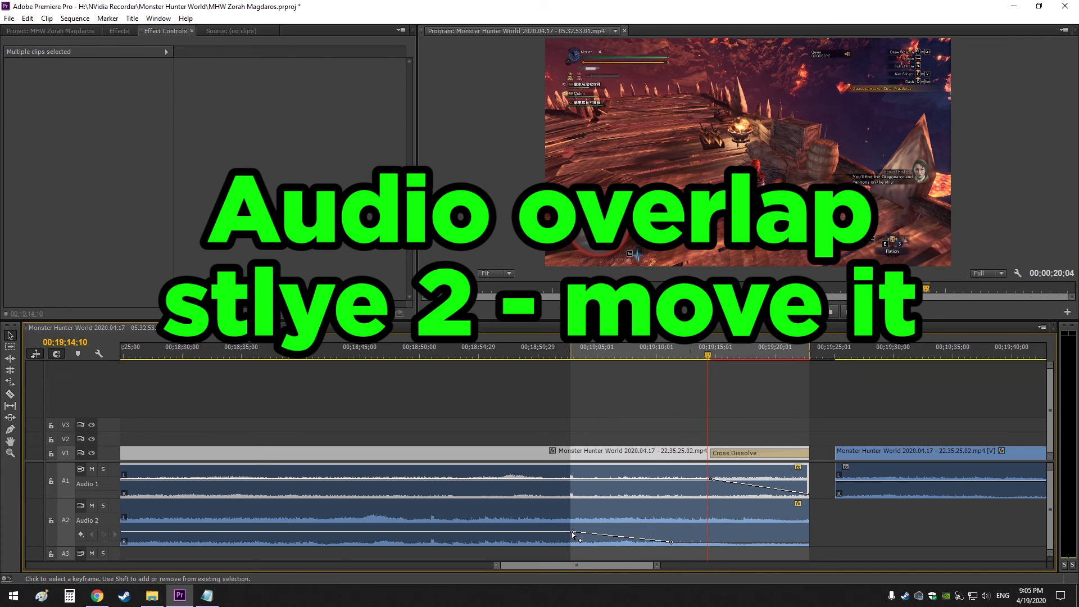
left_click_drag(572, 531, 746, 542)
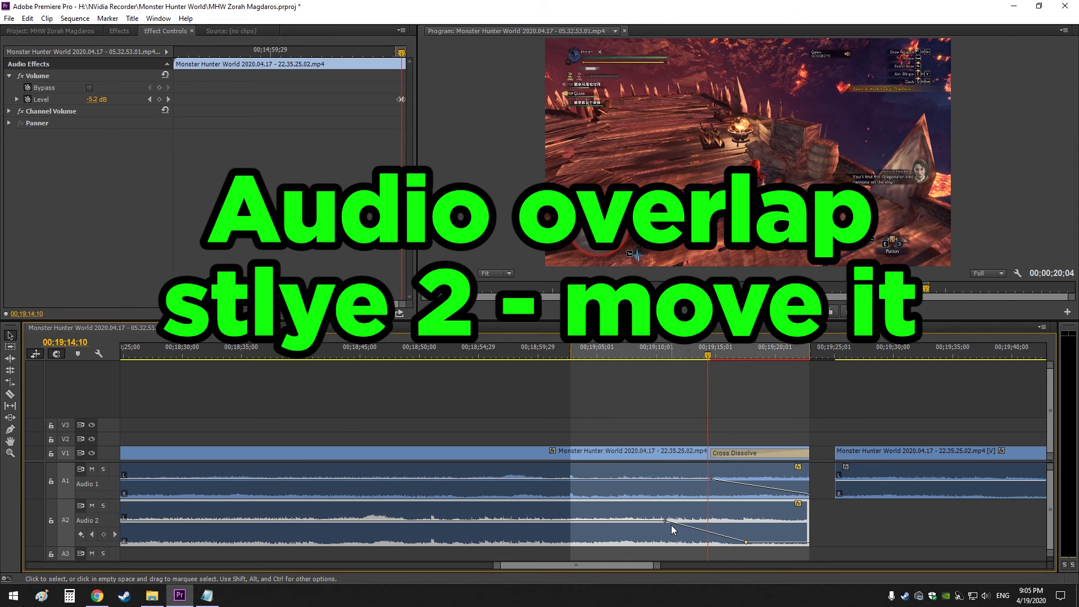
left_click_drag(665, 520, 705, 523)
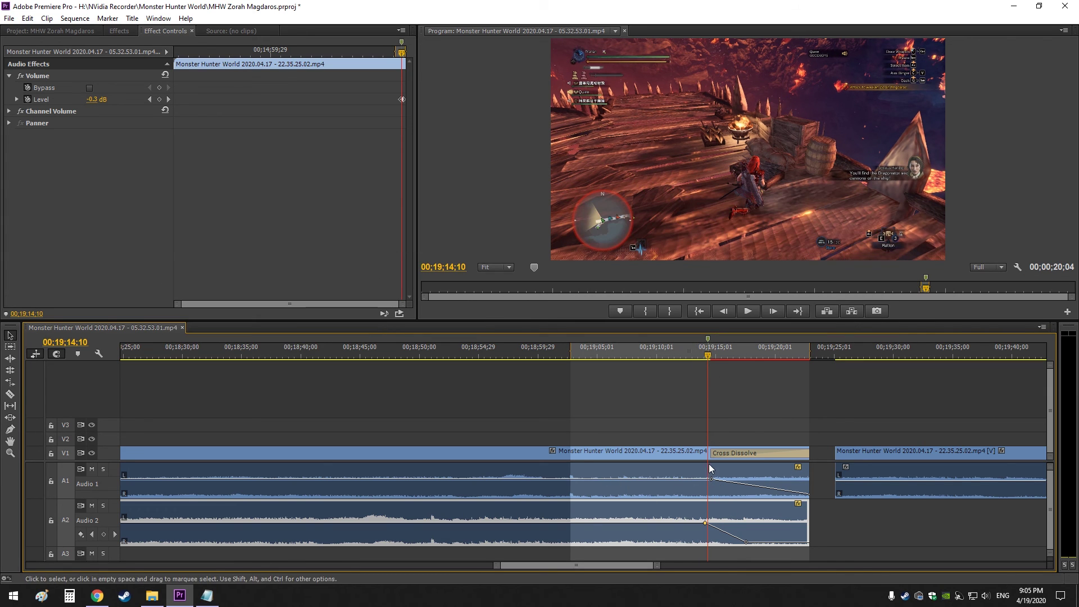
Replace the Audio 1 fade-out with an abrupt rise from -oo dB at 00;19;14;17 to 1.2 dB and preview the audio overlap
left_click_drag(711, 481, 712, 480)
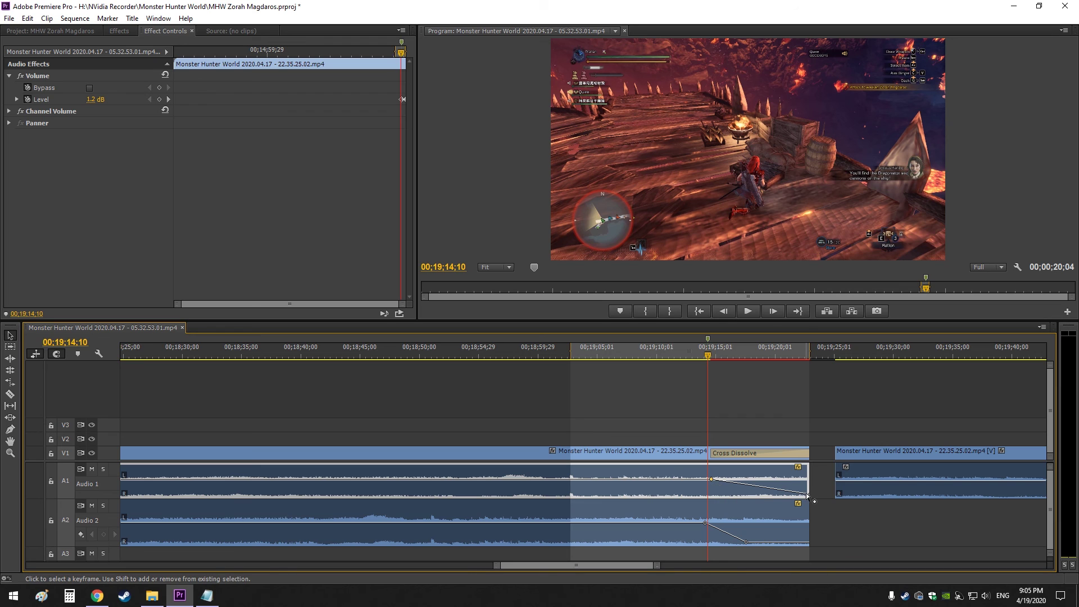
left_click_drag(808, 494, 808, 479)
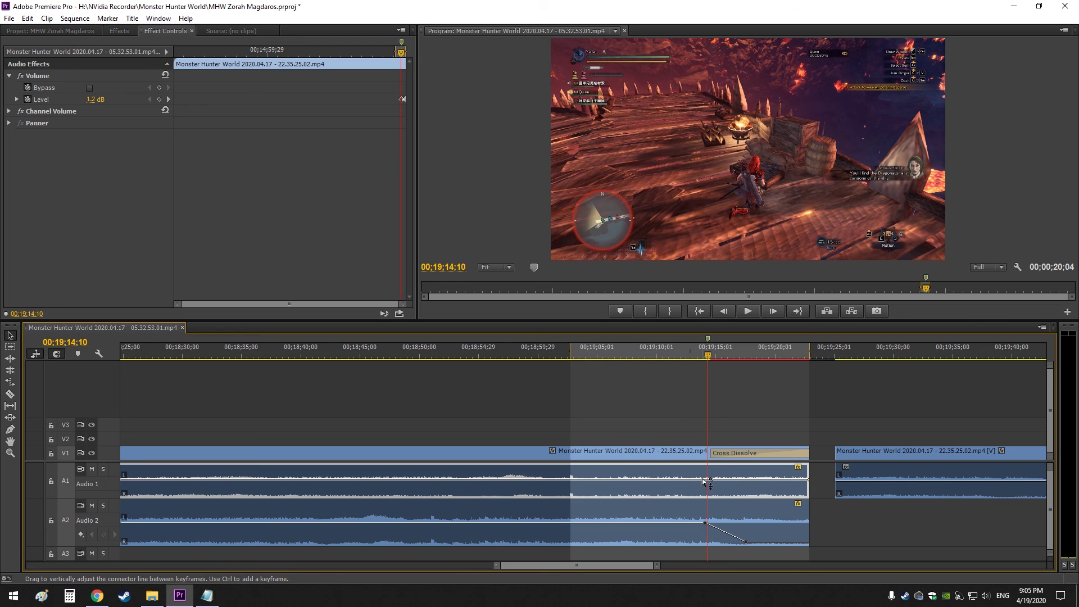
left_click(159, 98)
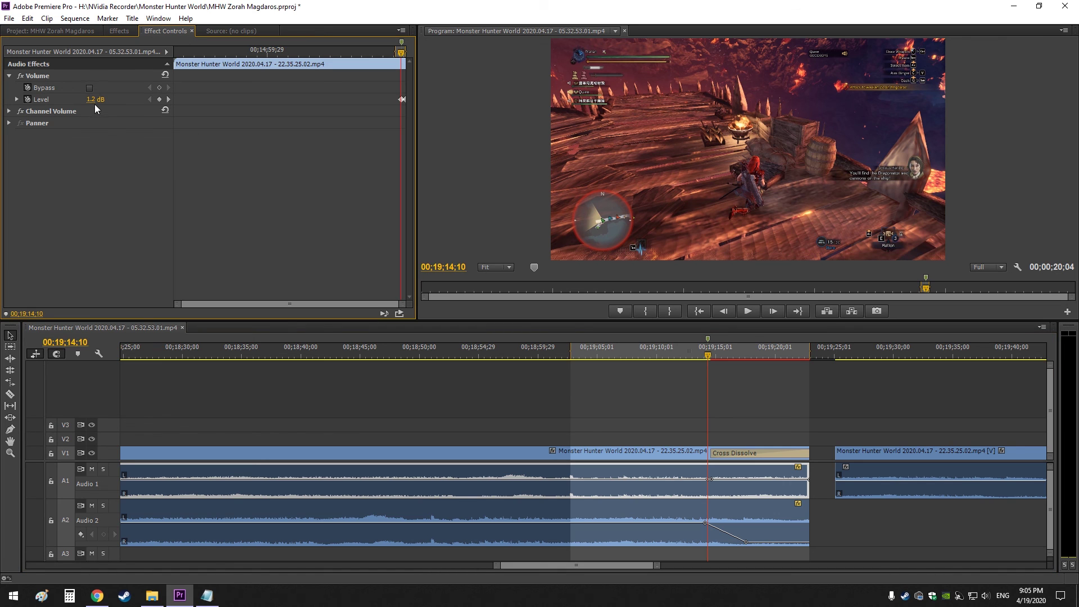
left_click_drag(96, 101, 54, 137)
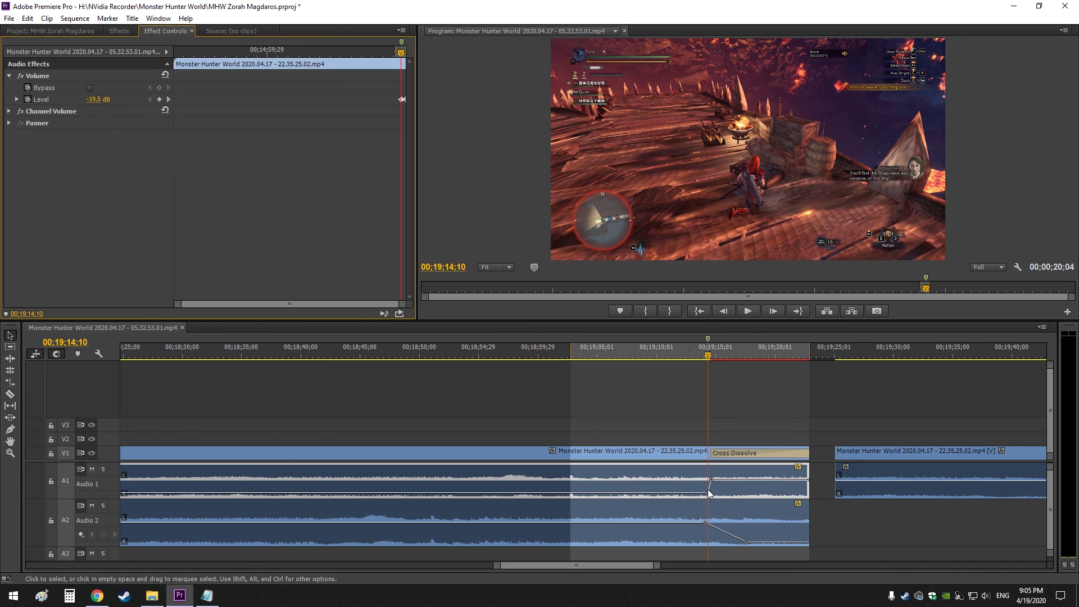
left_click_drag(707, 493, 711, 495)
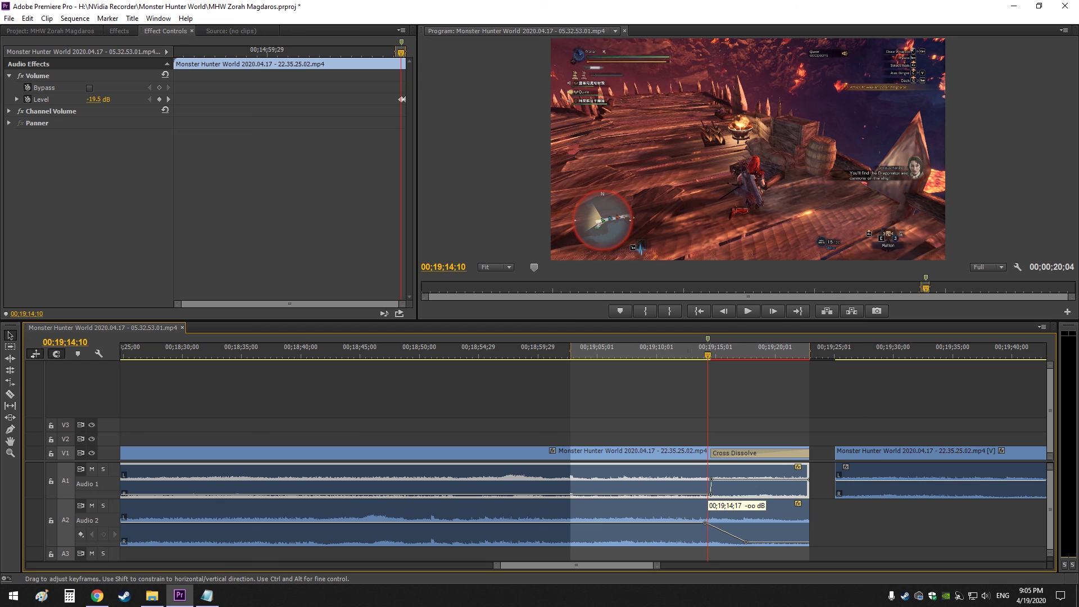
left_click_drag(706, 355, 713, 358)
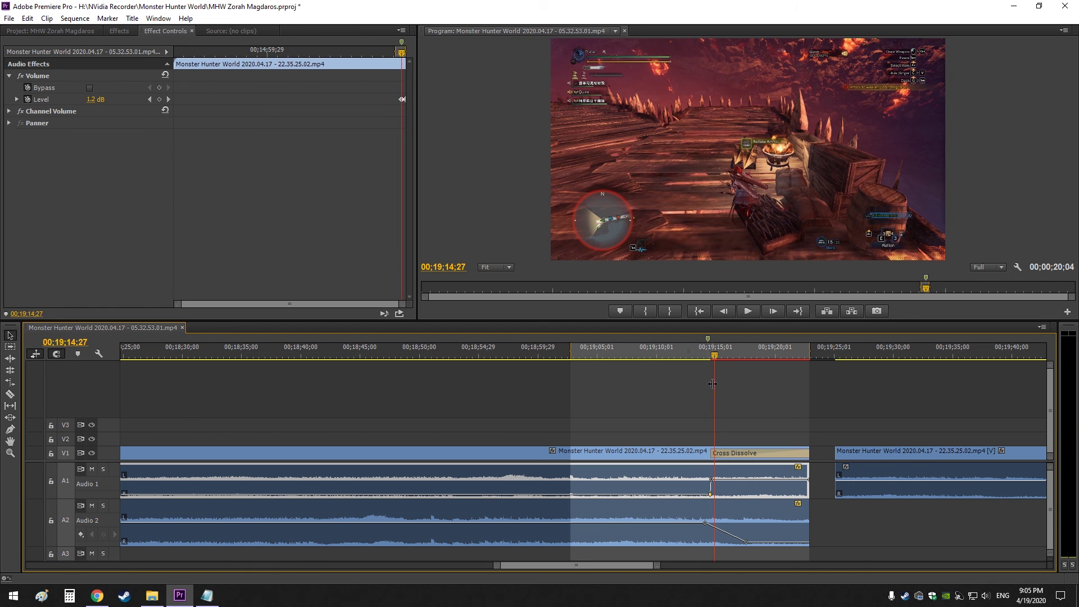
key("space")
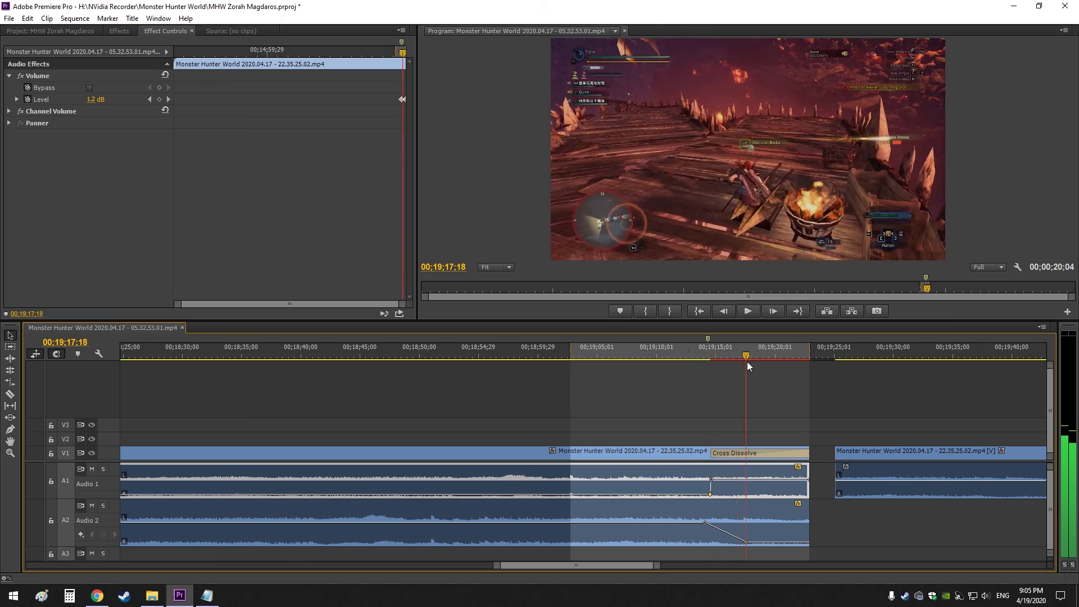
left_click_drag(746, 363, 721, 364)
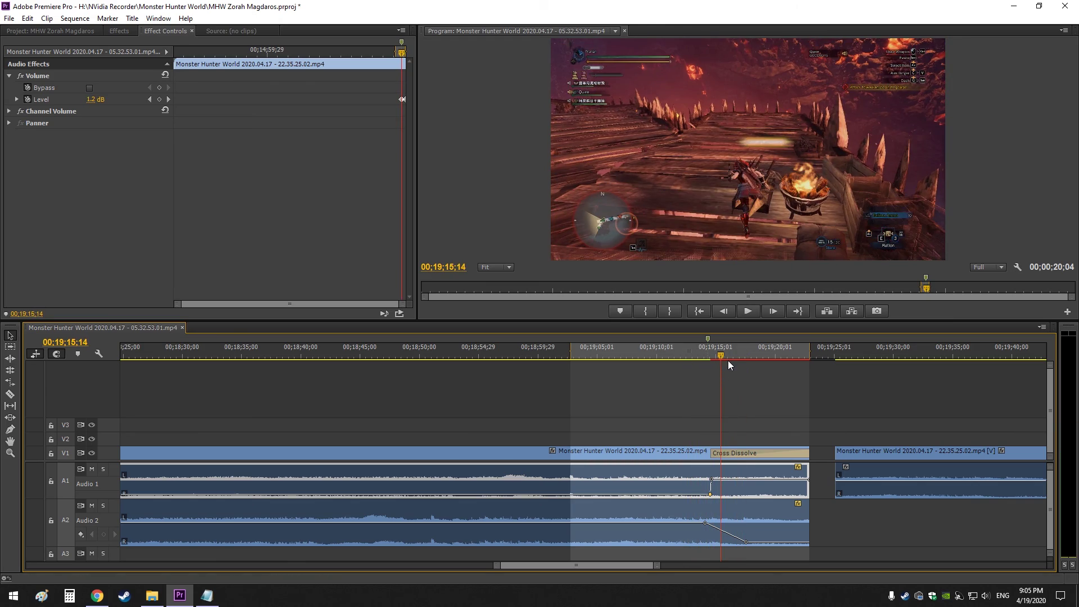